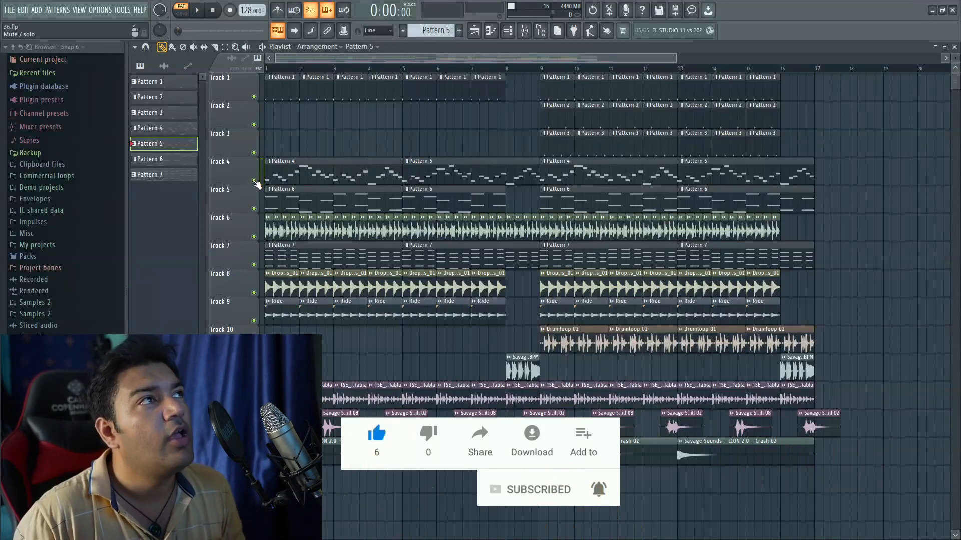
Switch playback to song mode and review the effect slots of the Master and Crash 02 tracks in the mixer
{"action": "left_click", "coordinate": [178, 14]}
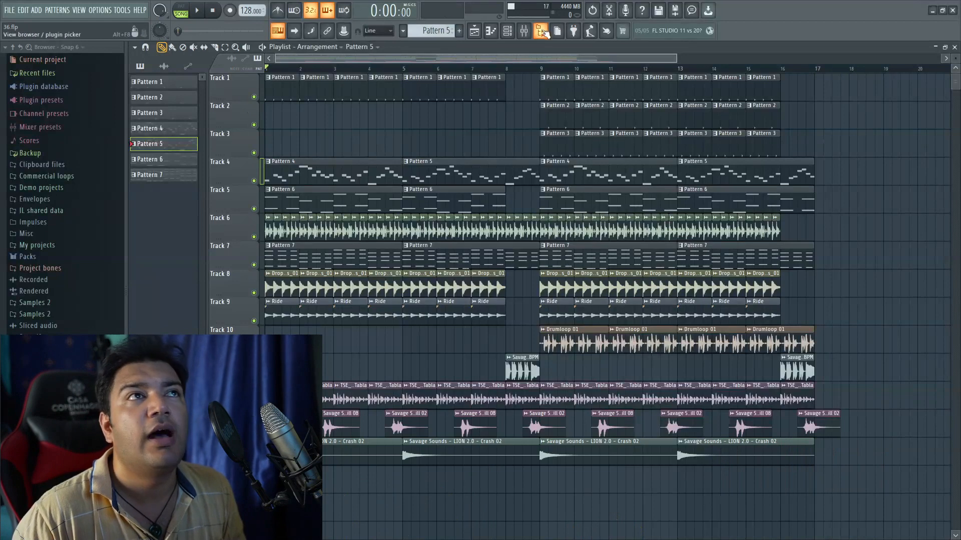
{"action": "left_click", "coordinate": [524, 31]}
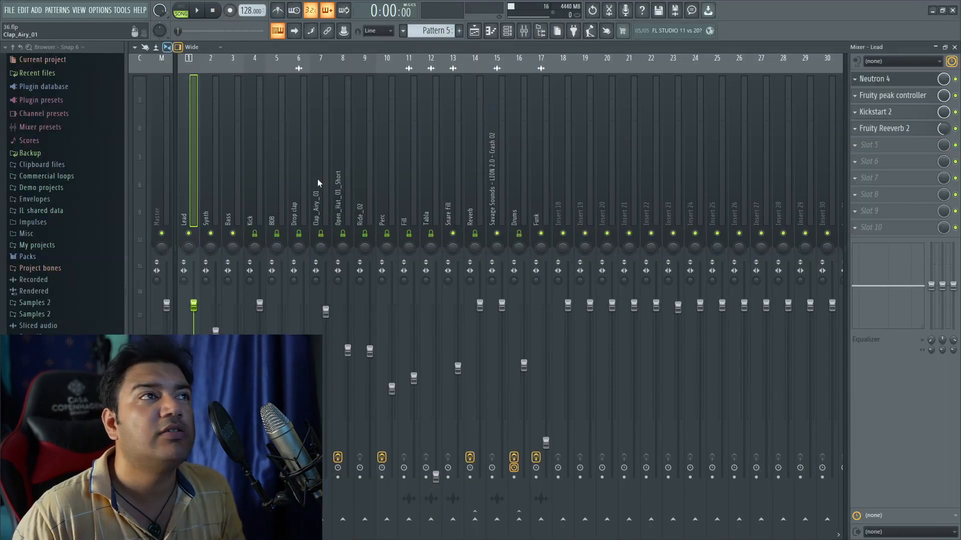
{"action": "left_click", "coordinate": [162, 208]}
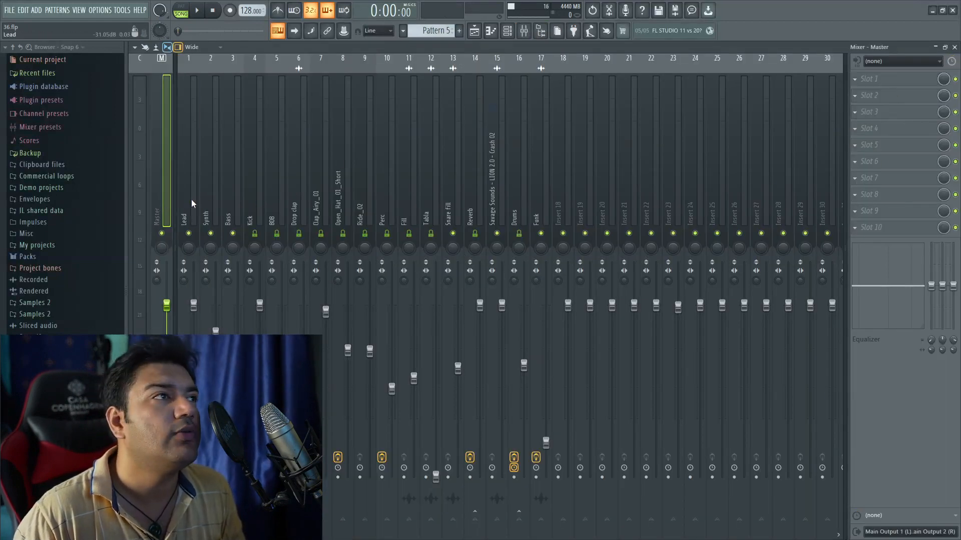
{"action": "left_click", "coordinate": [239, 199]}
{"action": "left_click", "coordinate": [448, 186]}
{"action": "left_click", "coordinate": [494, 156]}
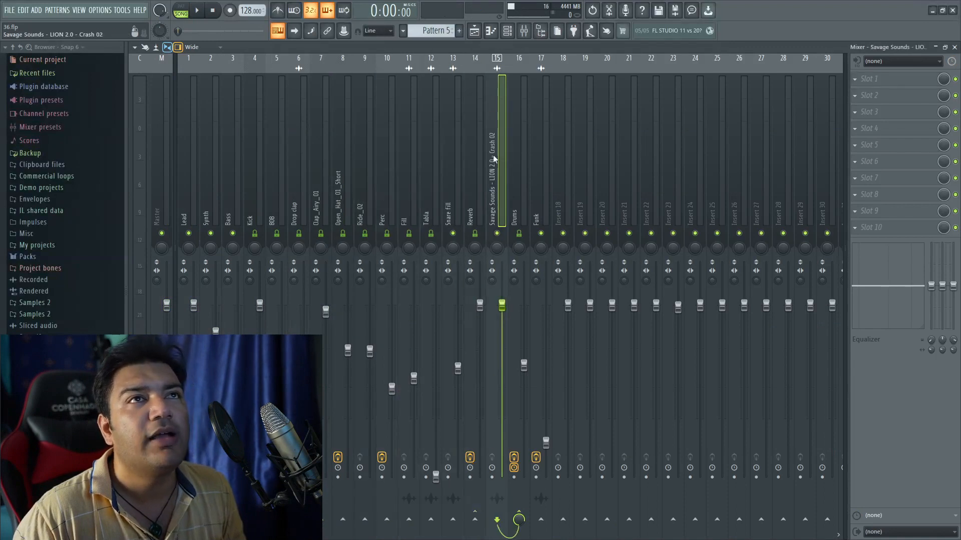
Show the playlist arrangement, play the song from the start and stop playback
{"action": "left_click", "coordinate": [474, 31]}
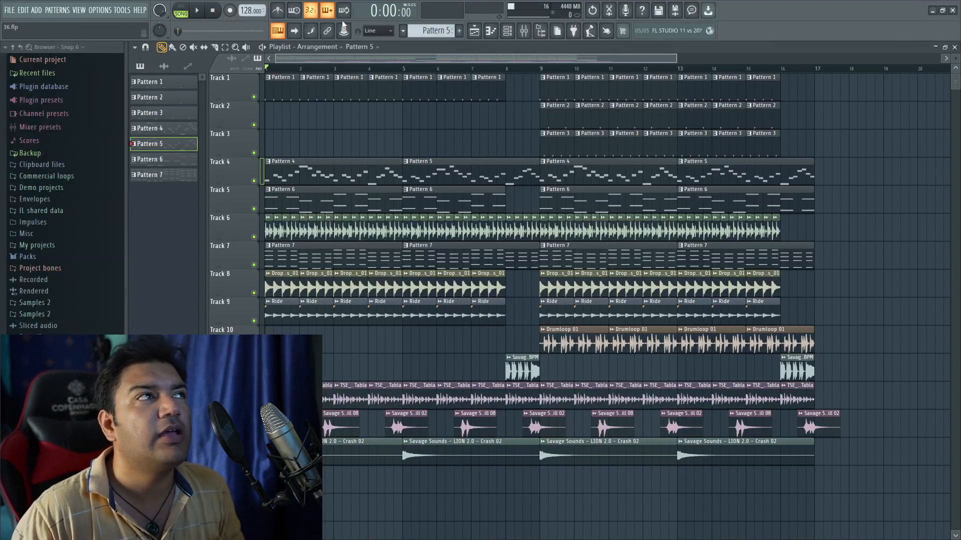
{"action": "left_click", "coordinate": [196, 14]}
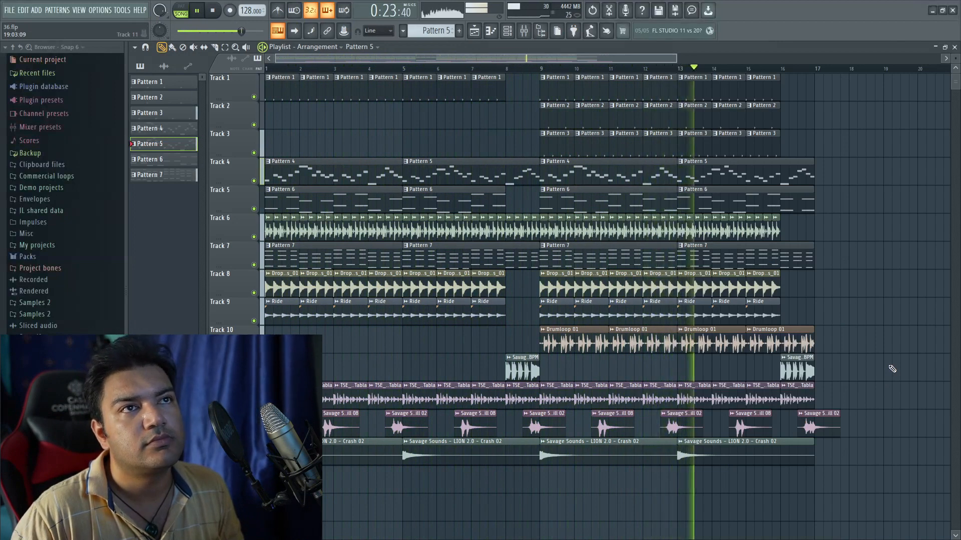
{"action": "key", "text": "space"}
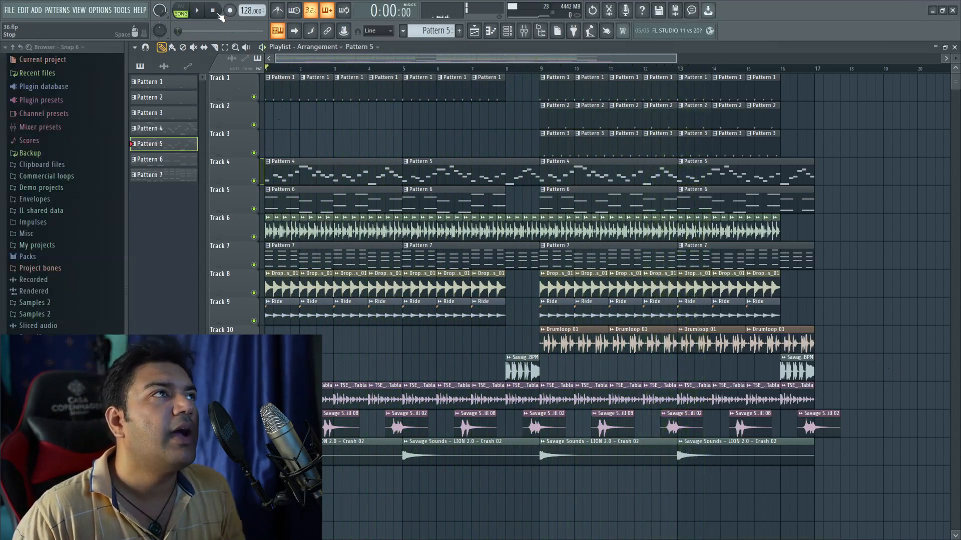
Select Pattern 4 from its Track 4 clip, show its channels in pattern mode, and play it once before stopping
{"action": "left_click", "coordinate": [319, 170]}
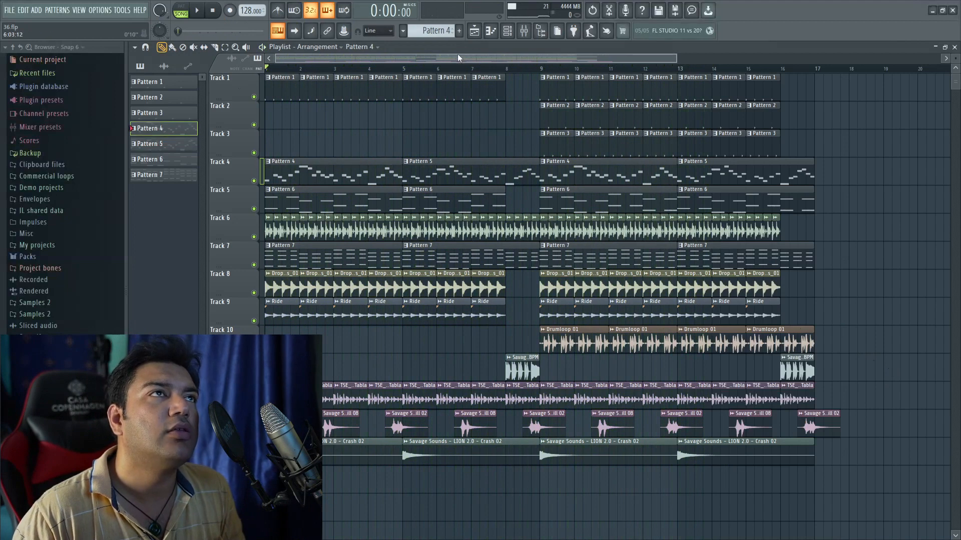
{"action": "left_click", "coordinate": [507, 31]}
{"action": "left_click", "coordinate": [180, 10]}
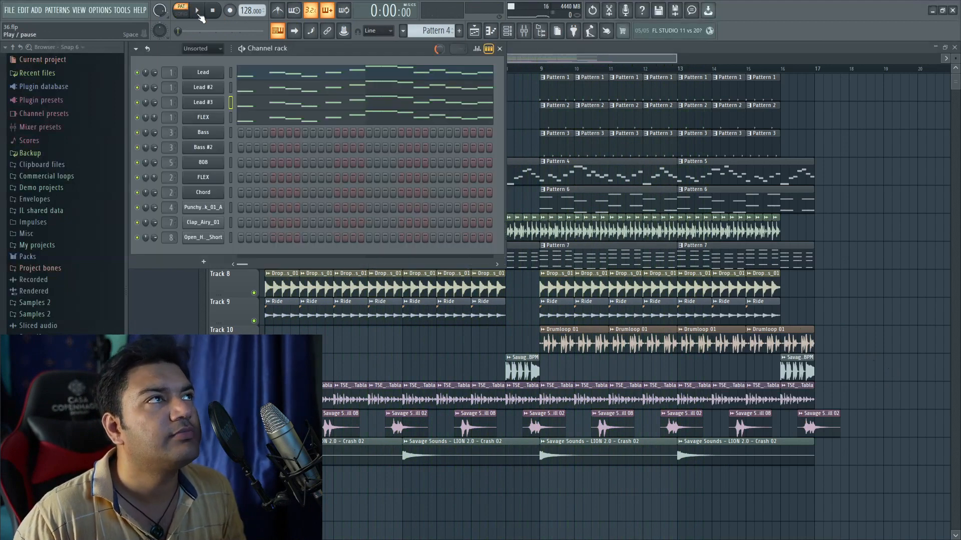
{"action": "left_click", "coordinate": [197, 11]}
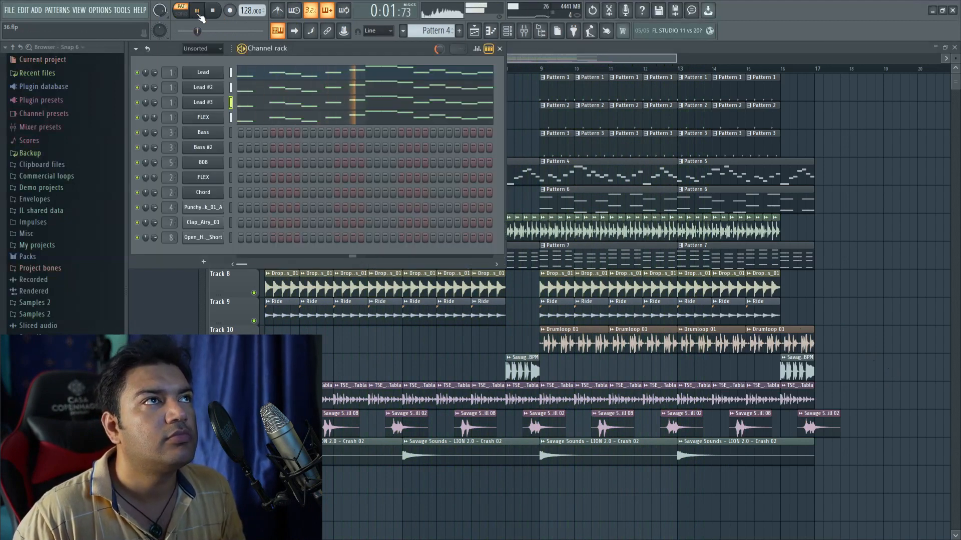
{"action": "left_click", "coordinate": [214, 14]}
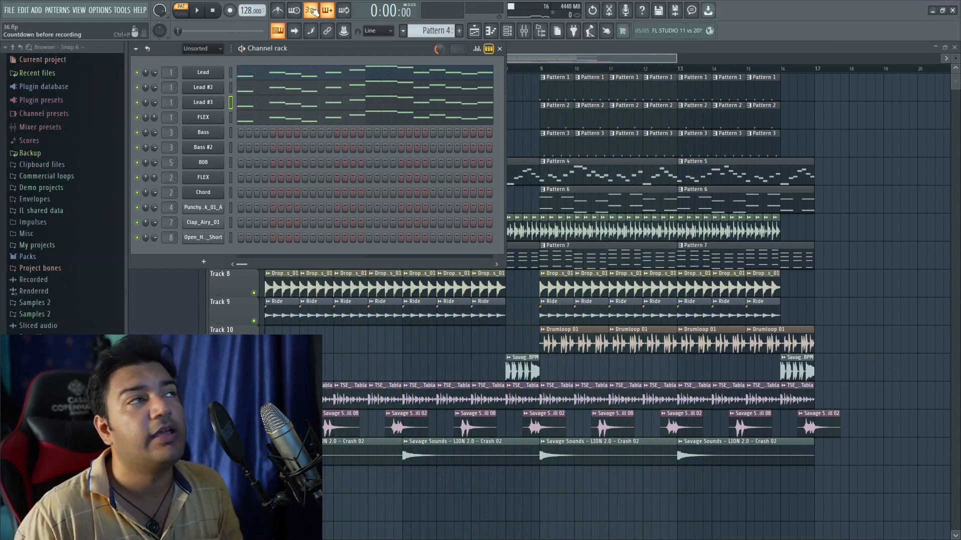
Review the Lead track's effect chain in the mixer and return to the playlist
{"action": "left_click", "coordinate": [524, 31]}
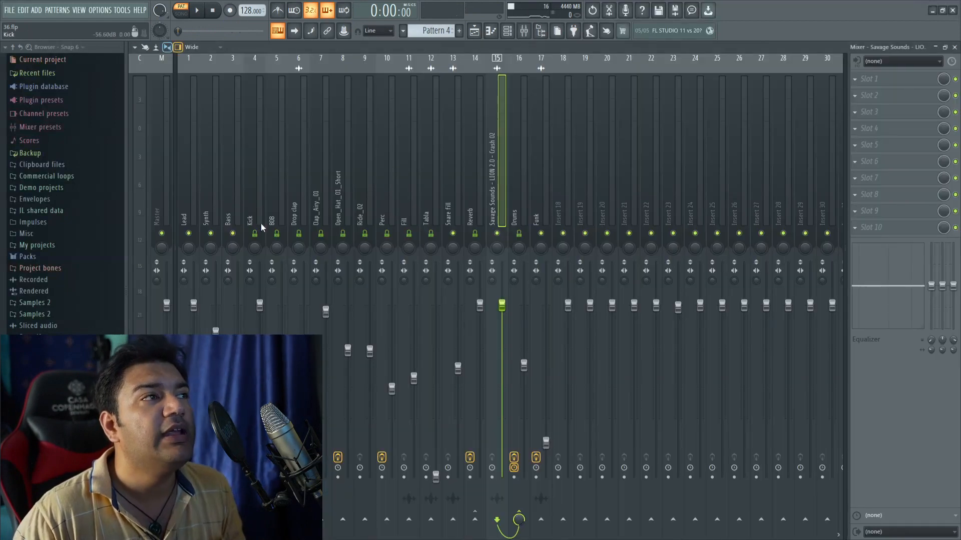
{"action": "left_click", "coordinate": [195, 199]}
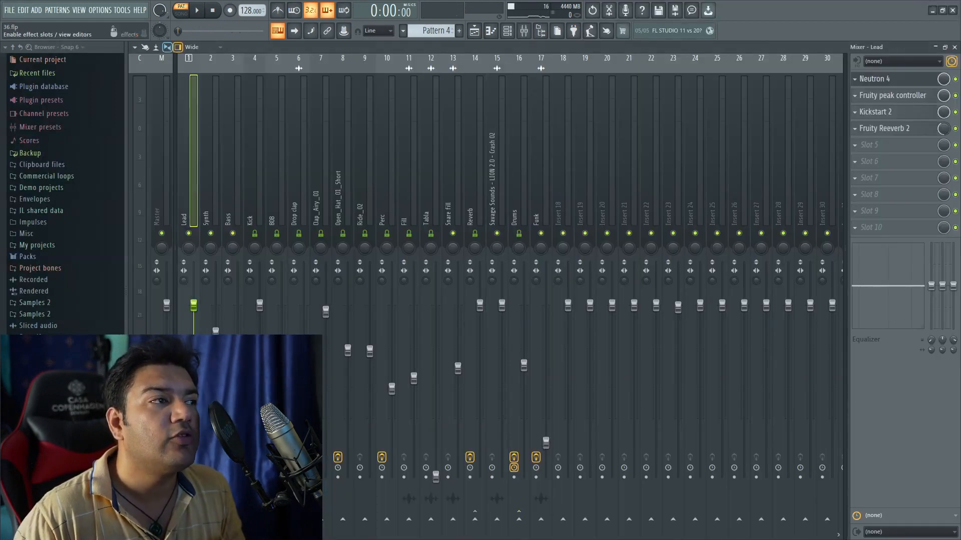
{"action": "left_click", "coordinate": [475, 31]}
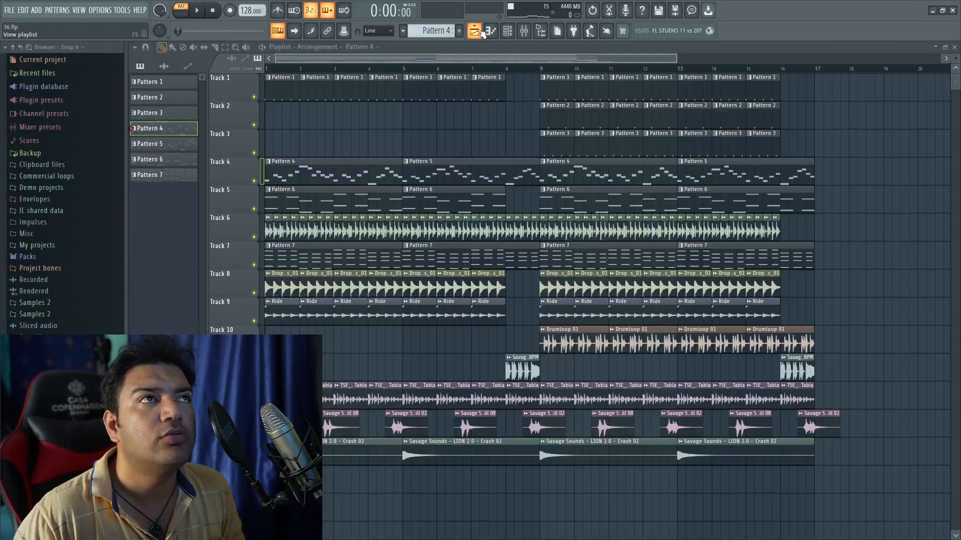
Play Pattern 4 again, display its channel rack, and stop playback
{"action": "key", "text": "space"}
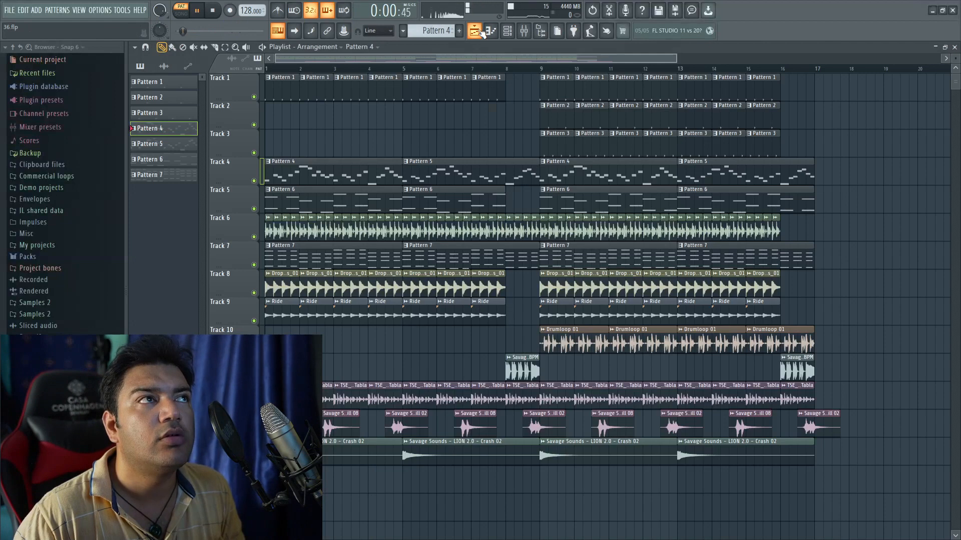
{"action": "left_click", "coordinate": [509, 30]}
{"action": "left_click", "coordinate": [513, 32]}
{"action": "key", "text": "space"}
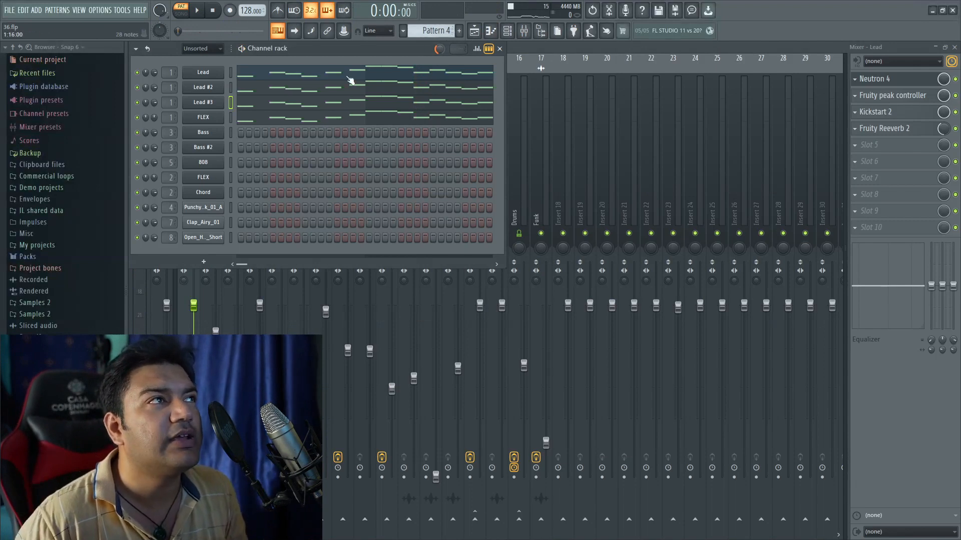
Solo and audition the Lead channel, and examine its Serum oscillator and effects pages
{"action": "left_click", "coordinate": [199, 76]}
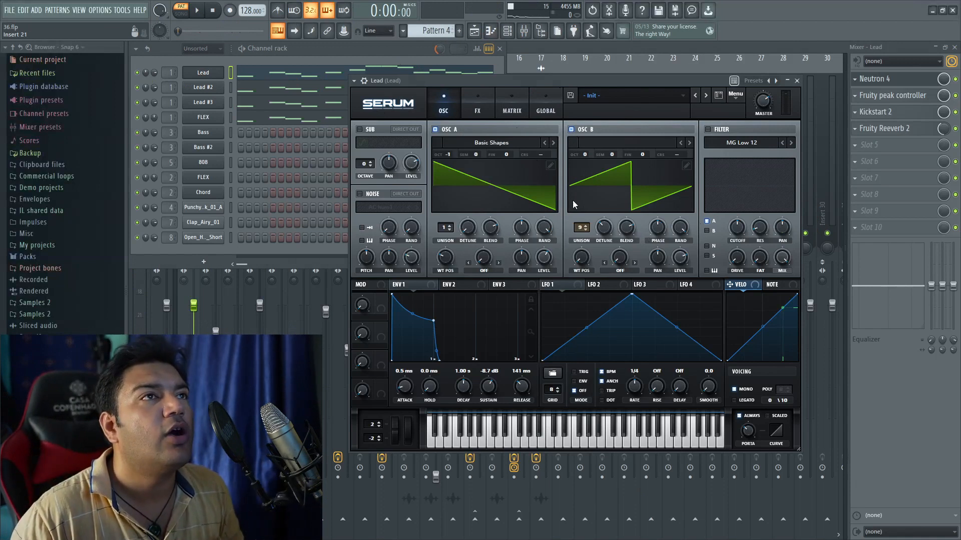
{"action": "left_click", "coordinate": [142, 74]}
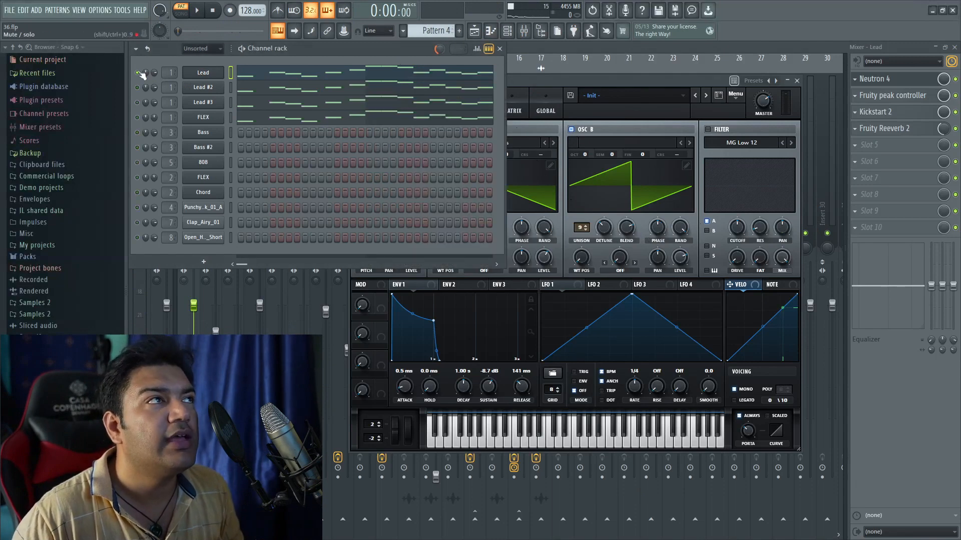
{"action": "key", "text": "space"}
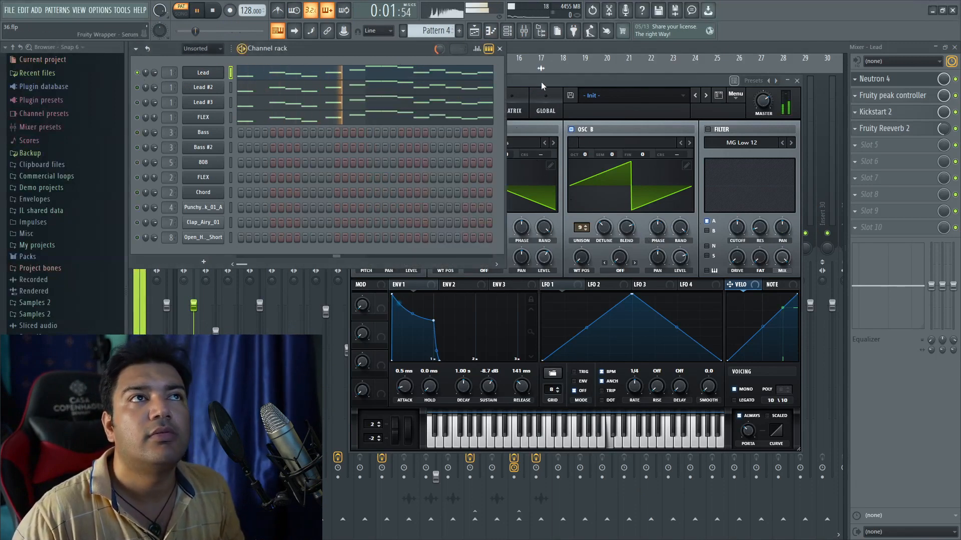
{"action": "key", "text": "space"}
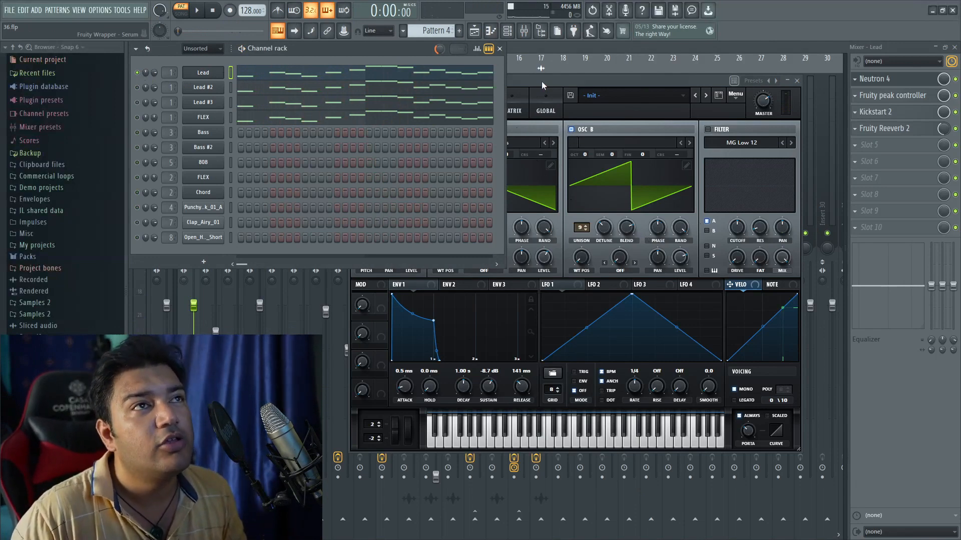
{"action": "left_click", "coordinate": [542, 81]}
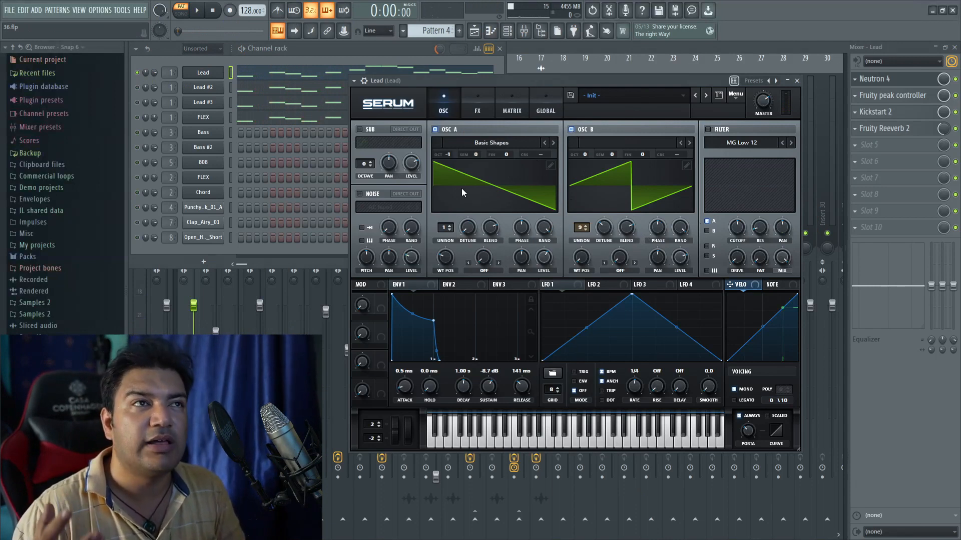
{"action": "left_click", "coordinate": [474, 110]}
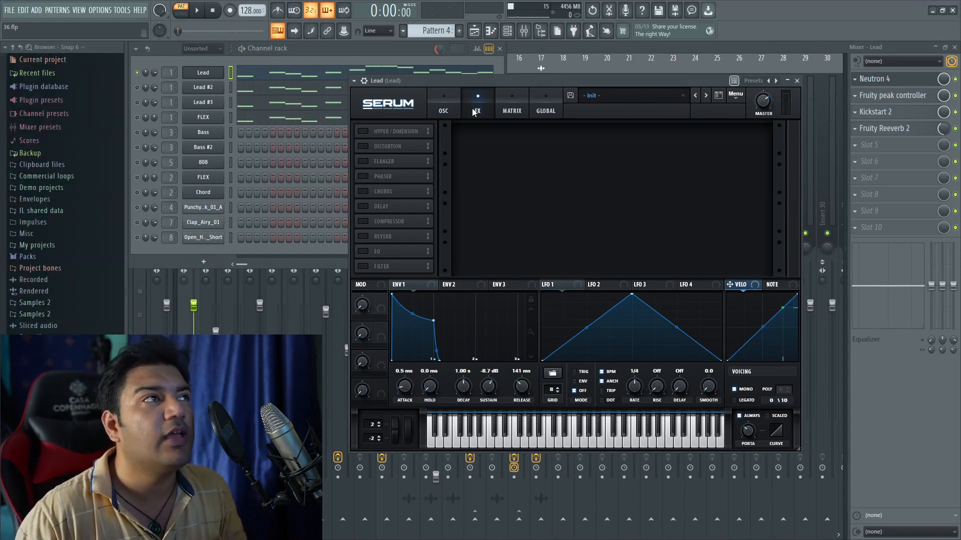
Solo the Lead #2 channel, play the pattern to hear it alone, and stop playback
{"action": "left_click", "coordinate": [139, 89]}
{"action": "key", "text": "space"}
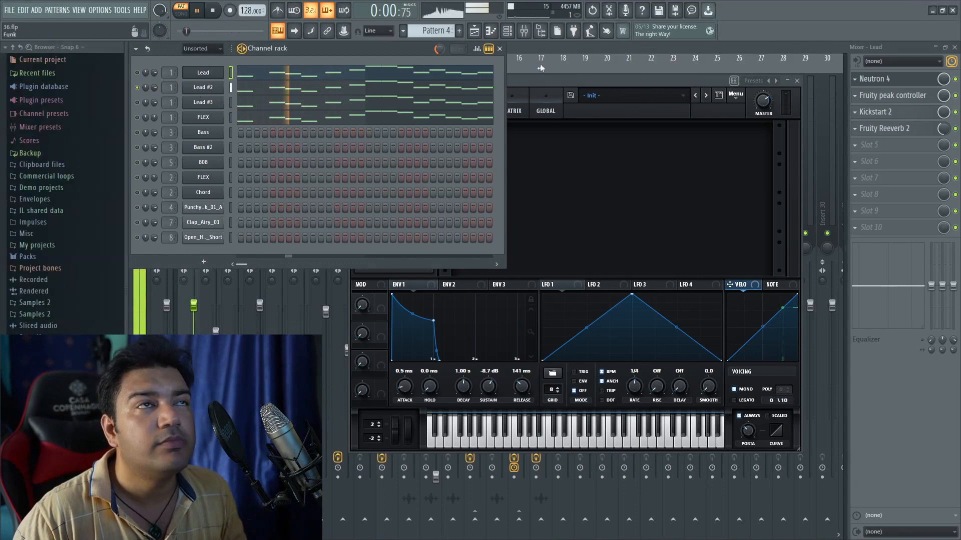
{"action": "key", "text": "space"}
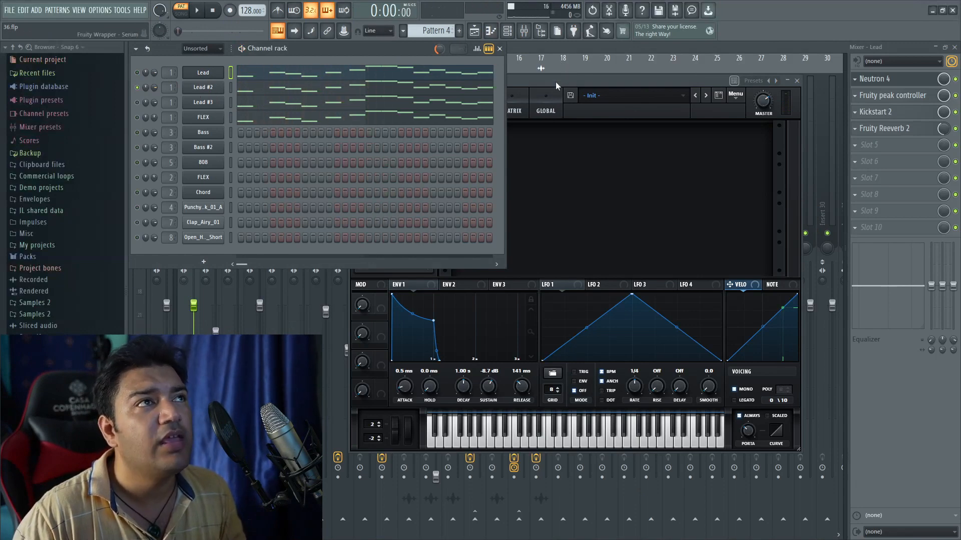
Examine Lead's Serum oscillators, and examine Lead #2's oscillator and Envelope 1 settings with its plugin window moved clear of the channel list
{"action": "left_click", "coordinate": [555, 82]}
{"action": "left_click", "coordinate": [452, 109]}
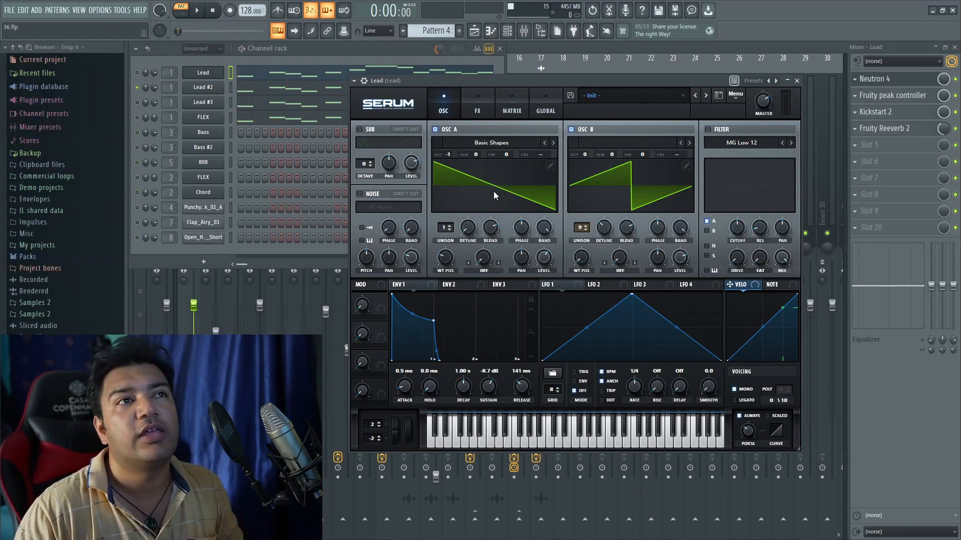
{"action": "left_click", "coordinate": [202, 87]}
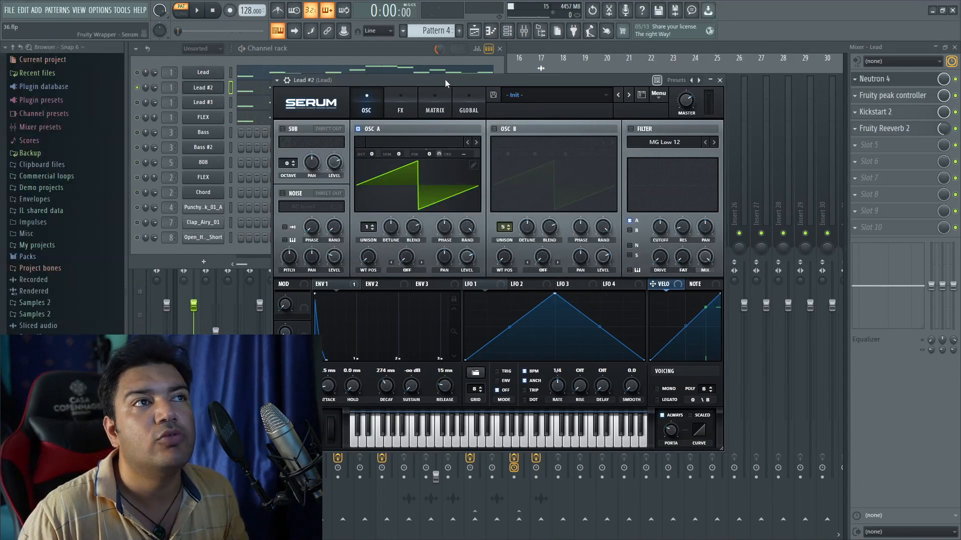
{"action": "left_click_drag", "start_coordinate": [471, 83], "coordinate": [581, 76]}
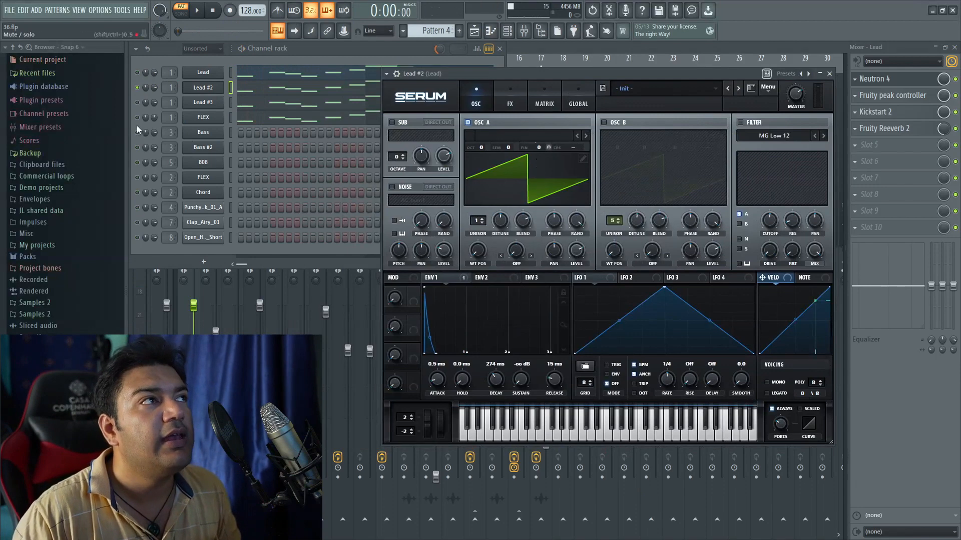
{"action": "left_click", "coordinate": [145, 83]}
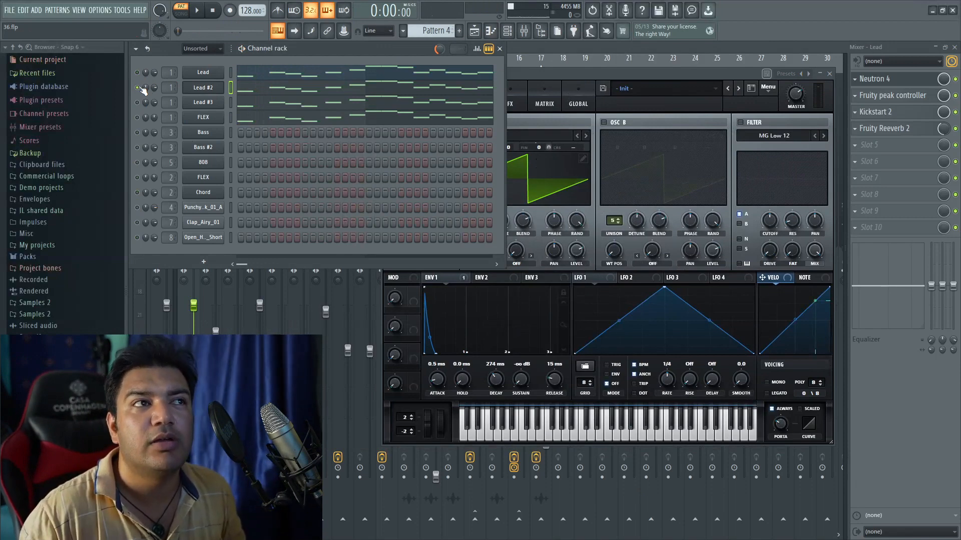
{"action": "left_click", "coordinate": [456, 280]}
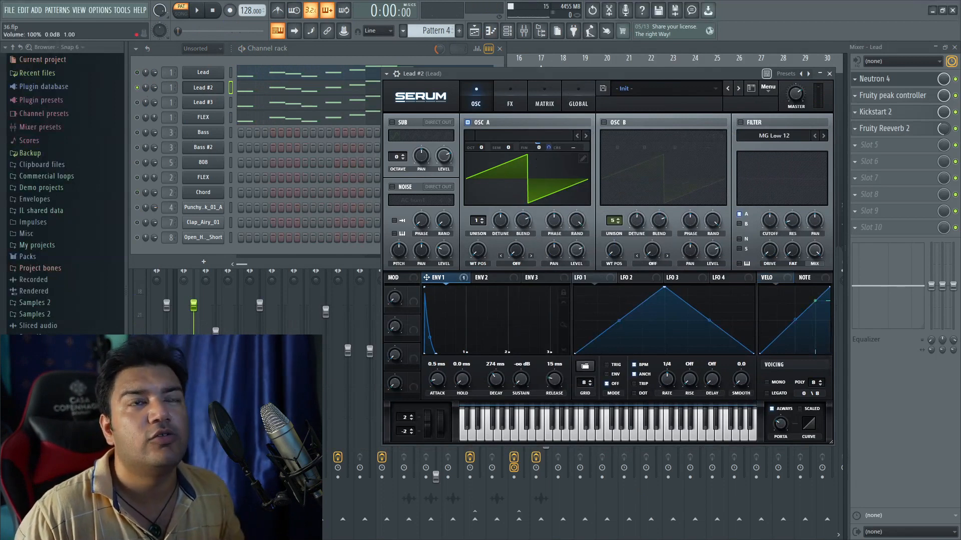
Unmute the Lead channel and audition it layered with Lead #2
{"action": "left_click", "coordinate": [137, 73]}
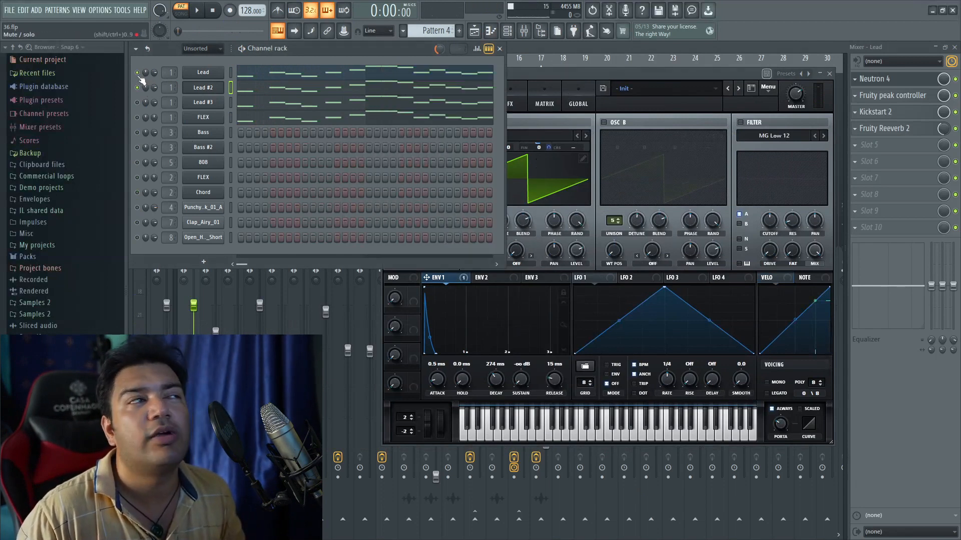
{"action": "key", "text": "space"}
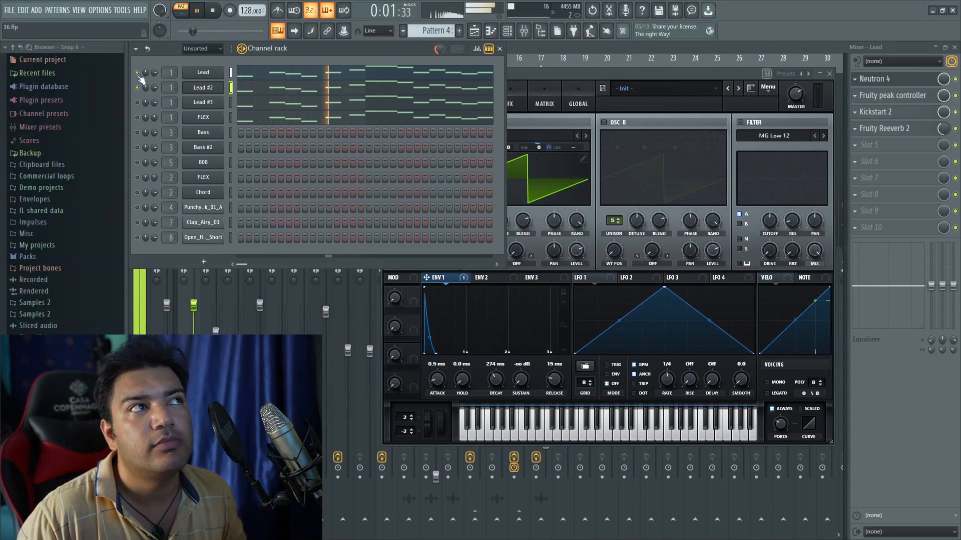
{"action": "key", "text": "space"}
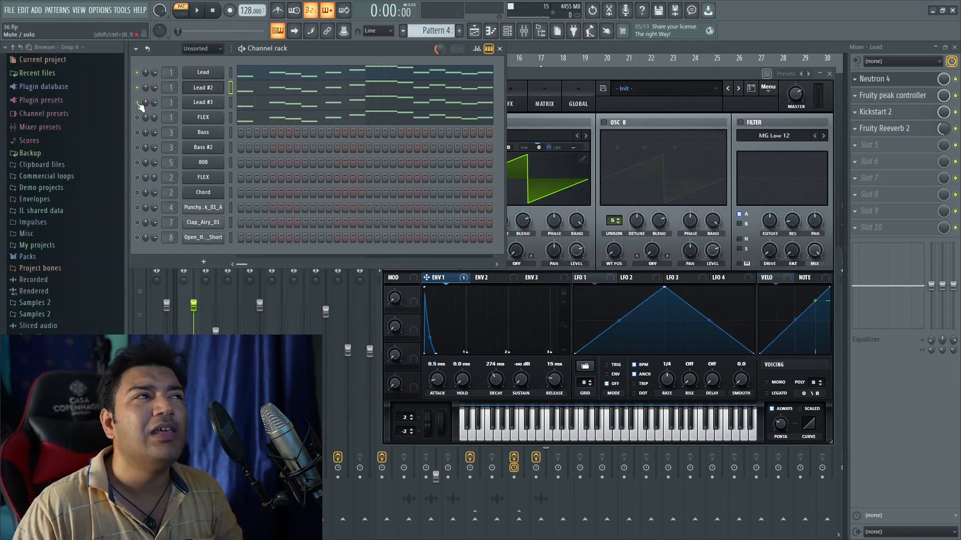
Inspect Lead #3's Serum patch, viewing Oscillator A's wavetable in the table editor and closing the editor
{"action": "left_click", "coordinate": [202, 101]}
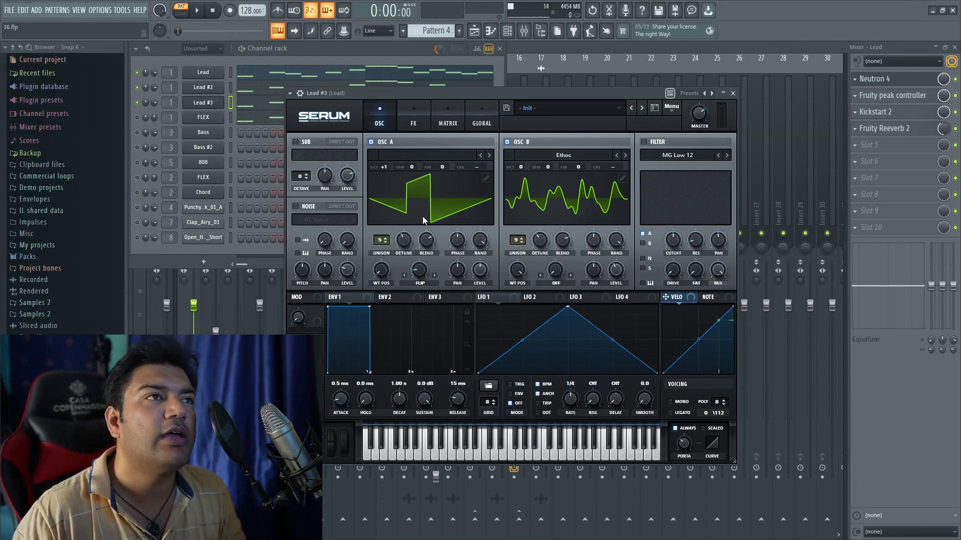
{"action": "left_click", "coordinate": [486, 179]}
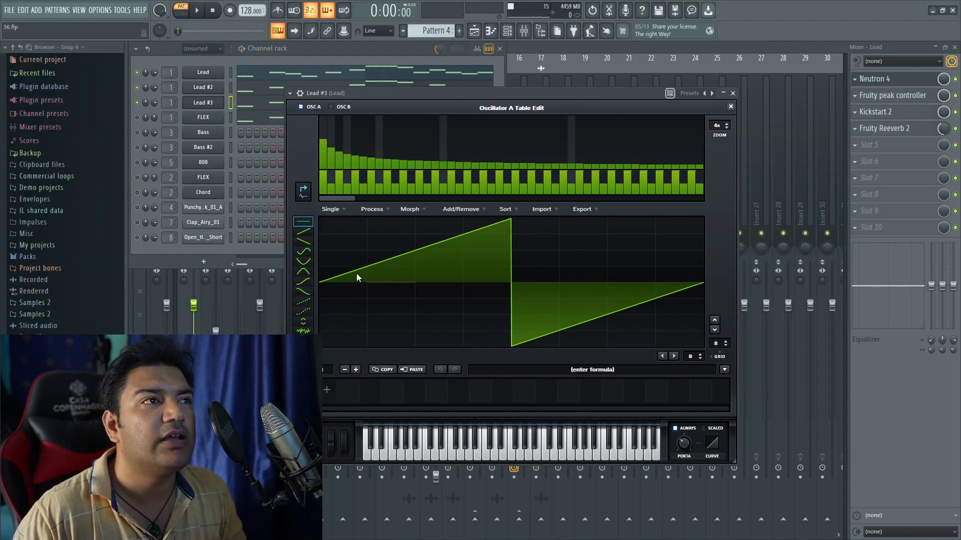
{"action": "left_click", "coordinate": [730, 106]}
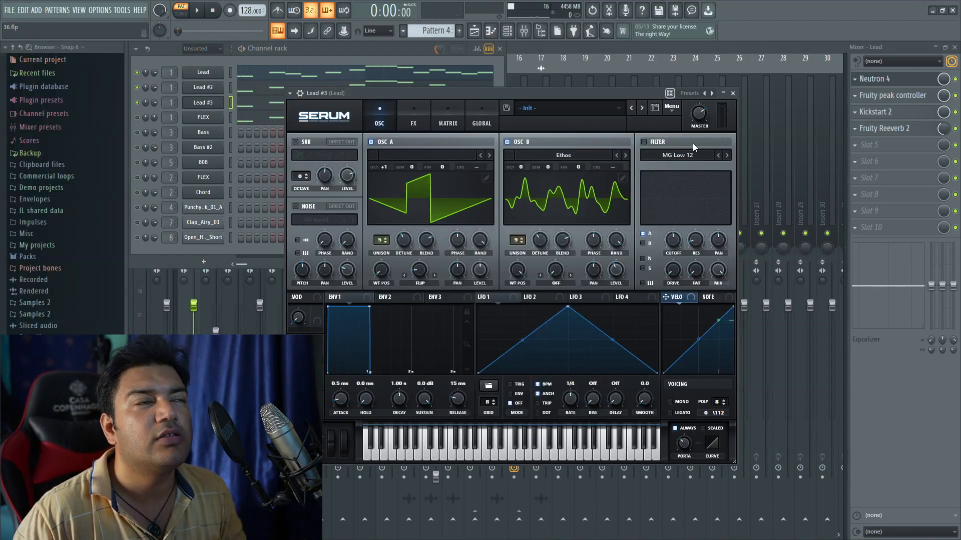
Browse the Digital wavetables available for Lead #3's Oscillator B, keep Ethos, and view its waveform in 3D and back in 2D
{"action": "left_click", "coordinate": [583, 155]}
{"action": "mouse_move", "coordinate": [566, 181]}
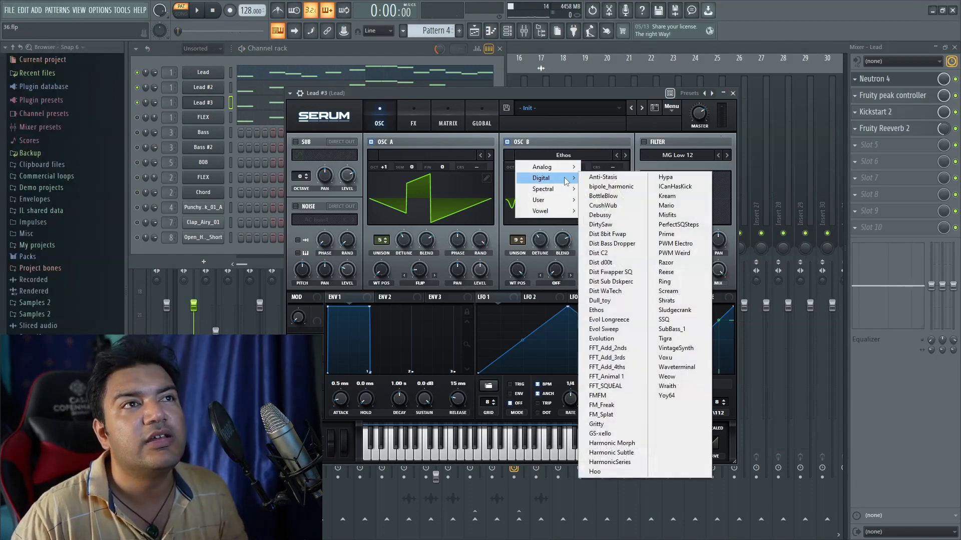
{"action": "left_click", "coordinate": [569, 130]}
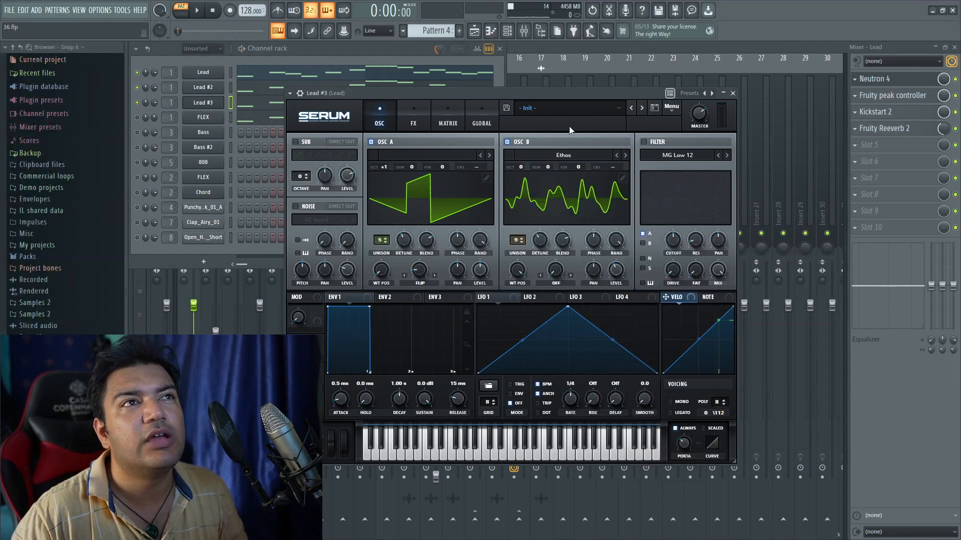
{"action": "left_click", "coordinate": [602, 195]}
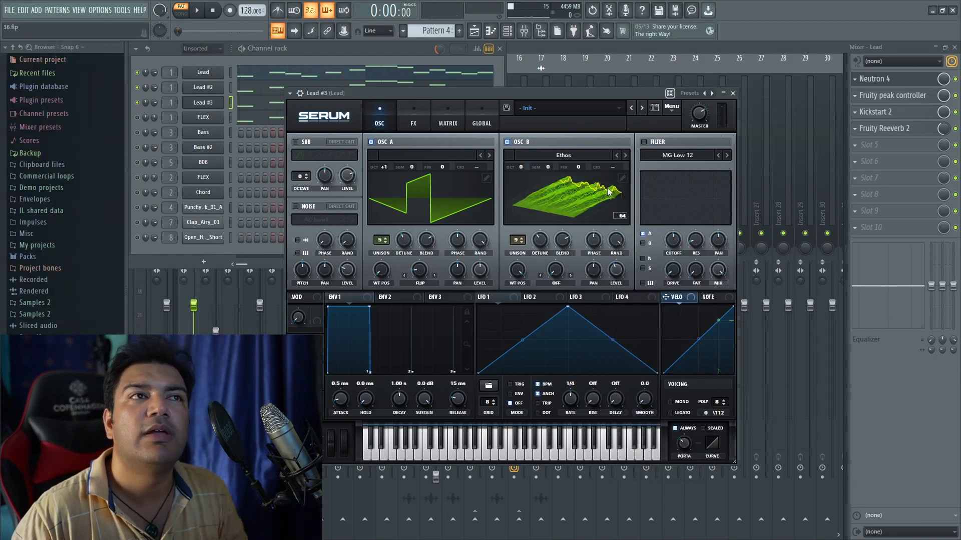
{"action": "left_click", "coordinate": [593, 196]}
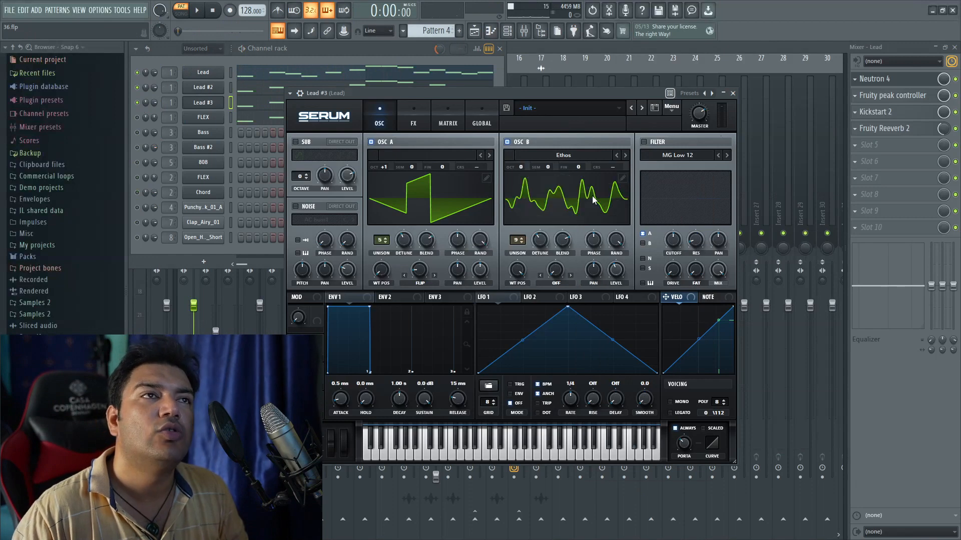
Solo the Lead #3 channel, play the pattern to hear it alone, and stop playback
{"action": "right_click", "coordinate": [138, 102]}
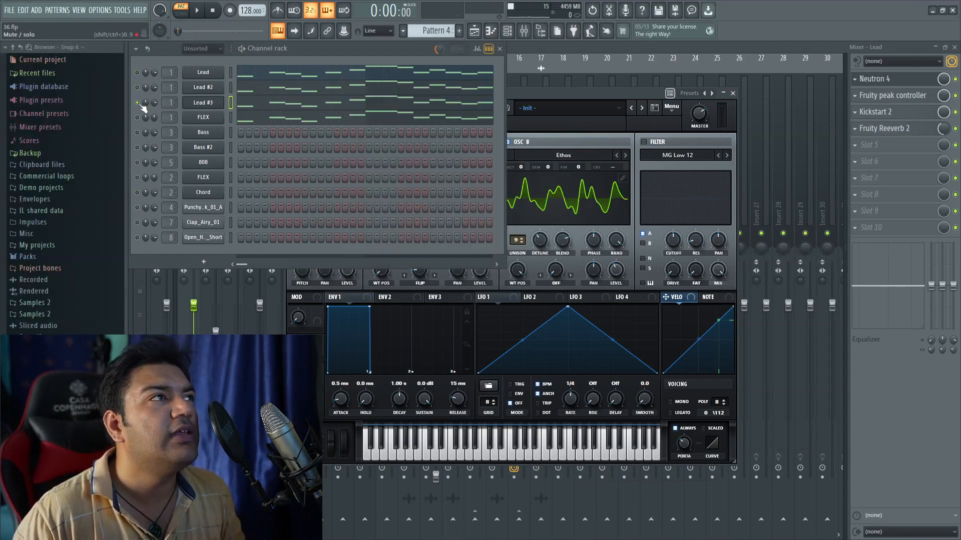
{"action": "key", "text": "space"}
{"action": "left_click", "coordinate": [514, 101]}
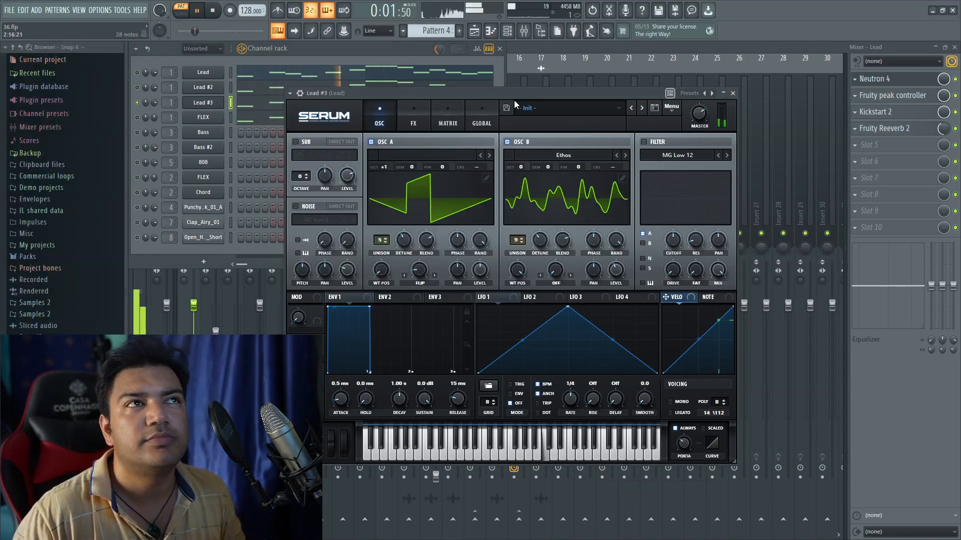
{"action": "key", "text": "space"}
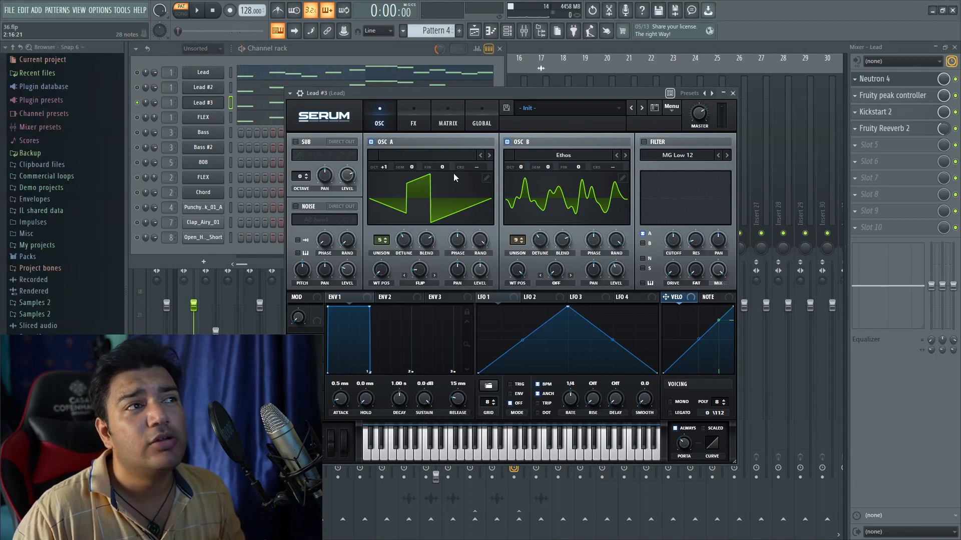
Compare the unison and detune settings of the Lead, Lead #2 and Lead #3 Serum oscillators
{"action": "left_click", "coordinate": [206, 74]}
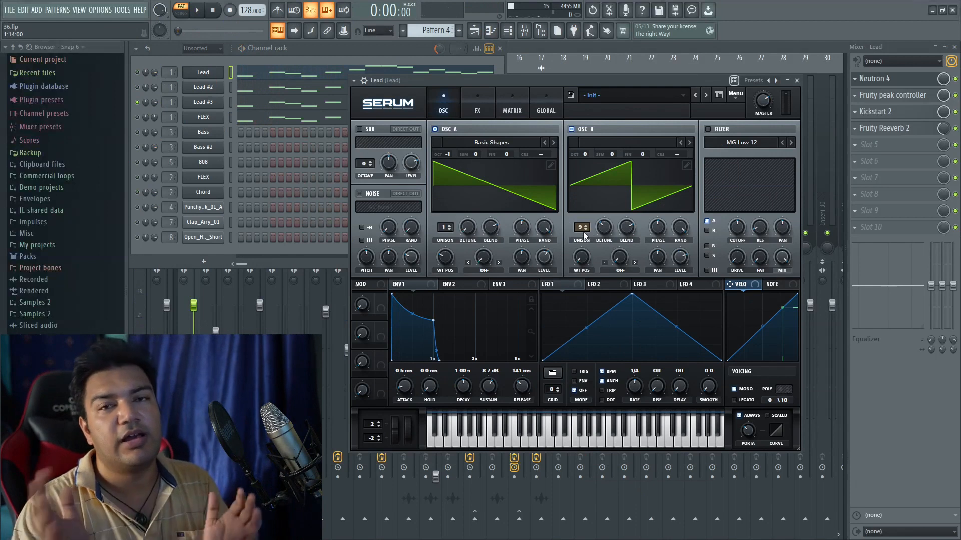
{"action": "left_click", "coordinate": [602, 228]}
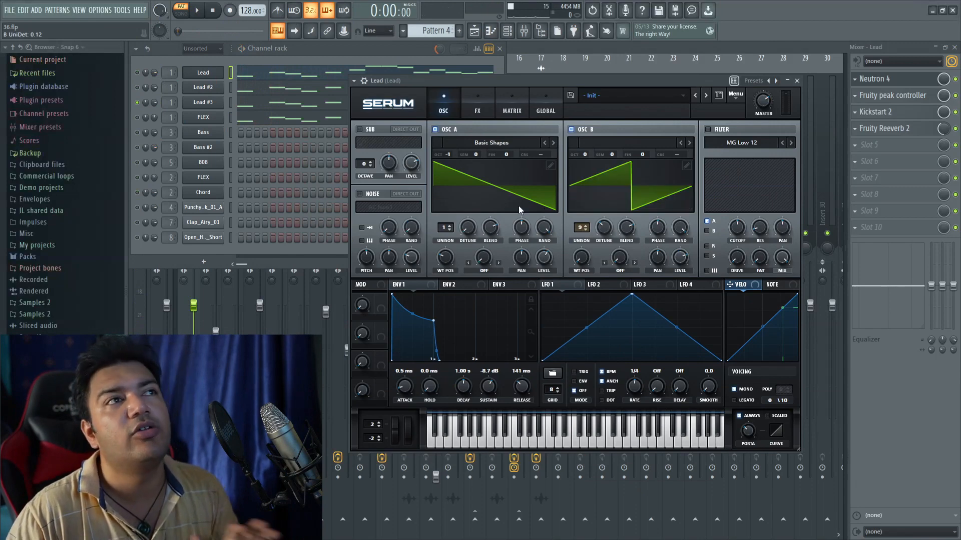
{"action": "left_click", "coordinate": [217, 89]}
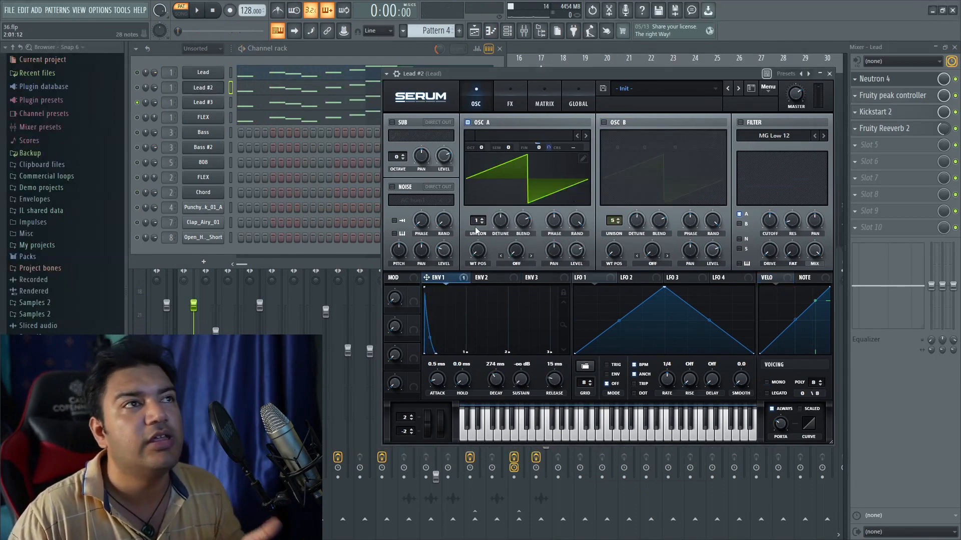
{"action": "left_click", "coordinate": [203, 103]}
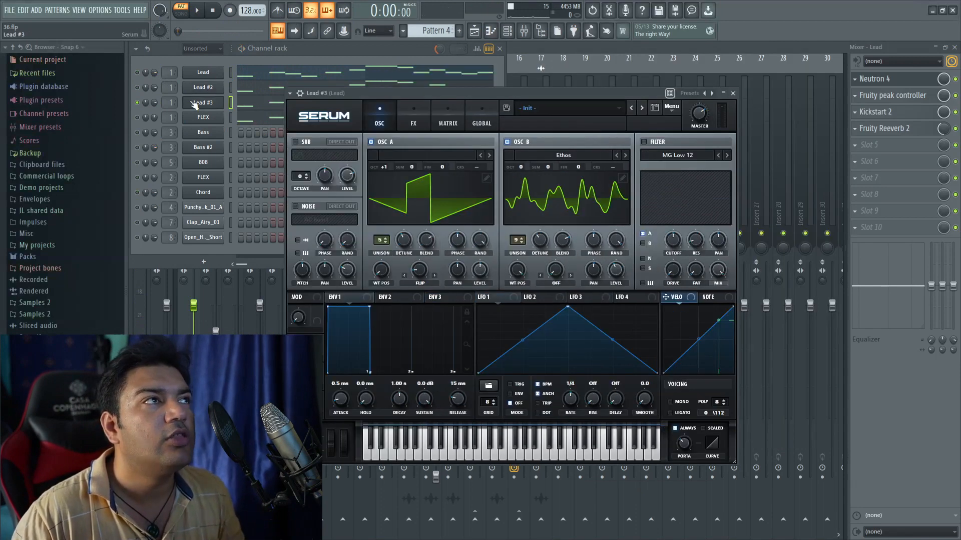
{"action": "left_click", "coordinate": [405, 243]}
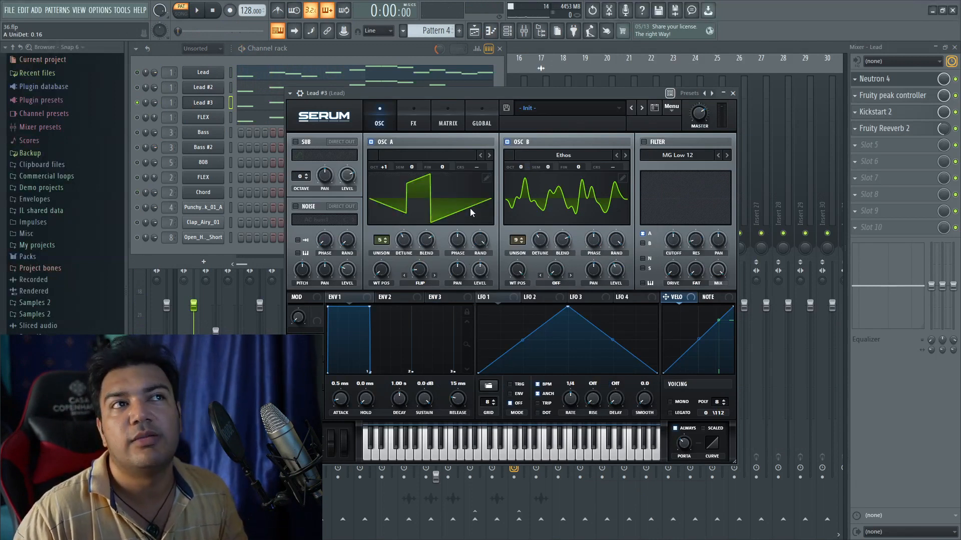
{"action": "left_click", "coordinate": [540, 240]}
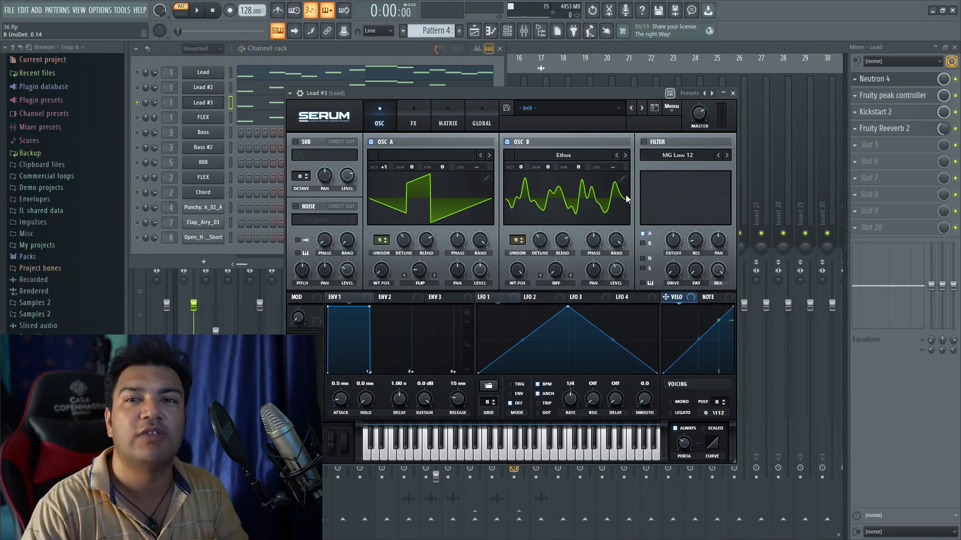
Solo the FLEX lead layer, view its Grand Piano lite preset, and audition it alone
{"action": "right_click", "coordinate": [137, 118]}
{"action": "left_click", "coordinate": [215, 117]}
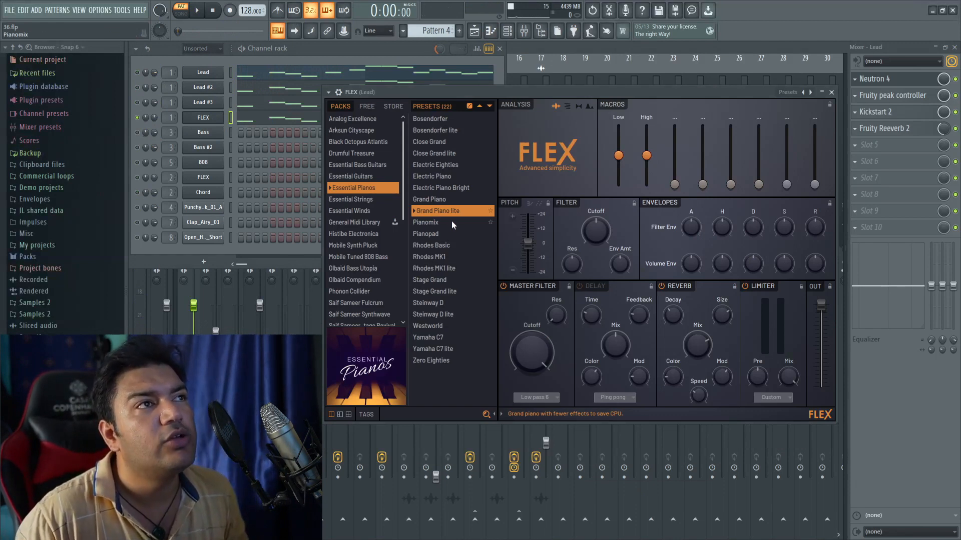
{"action": "key", "text": "space"}
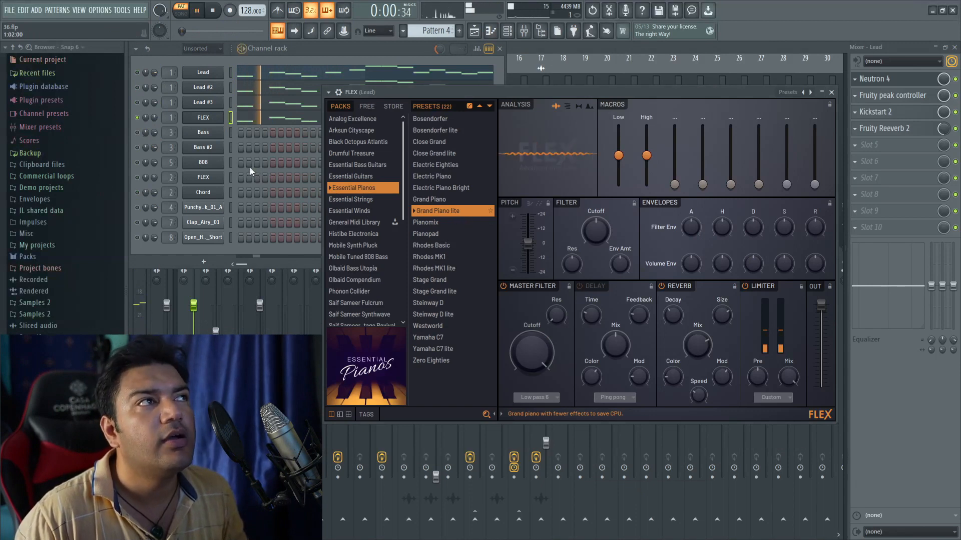
{"action": "key", "text": "space"}
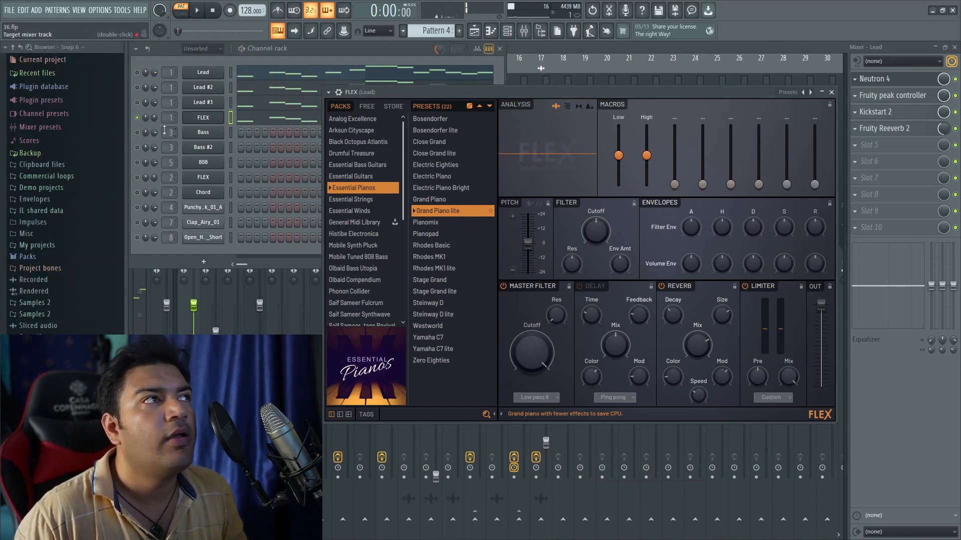
Enable Lead, Lead #2 and Lead #3 alongside FLEX and audition the four layers together
{"action": "right_click", "coordinate": [138, 73]}
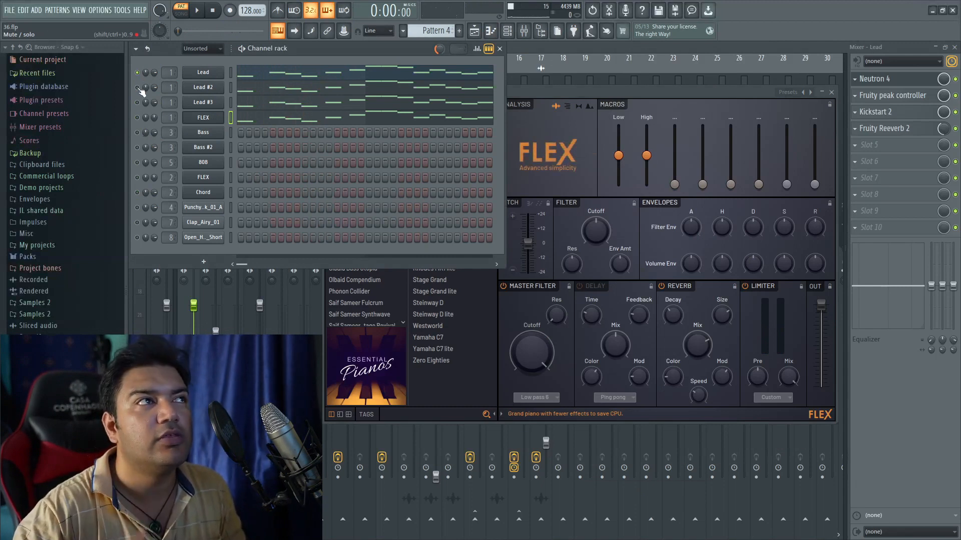
{"action": "key", "text": "space"}
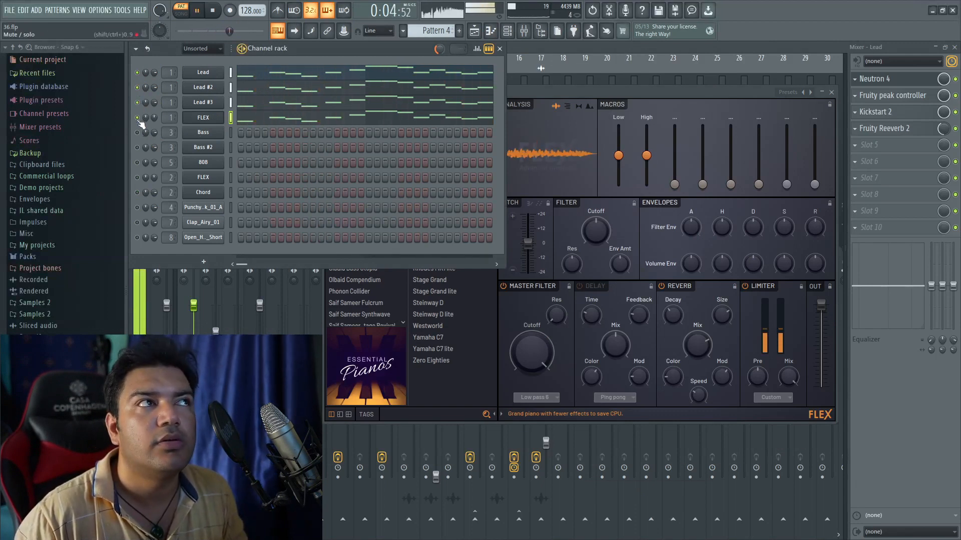
{"action": "key", "text": "space"}
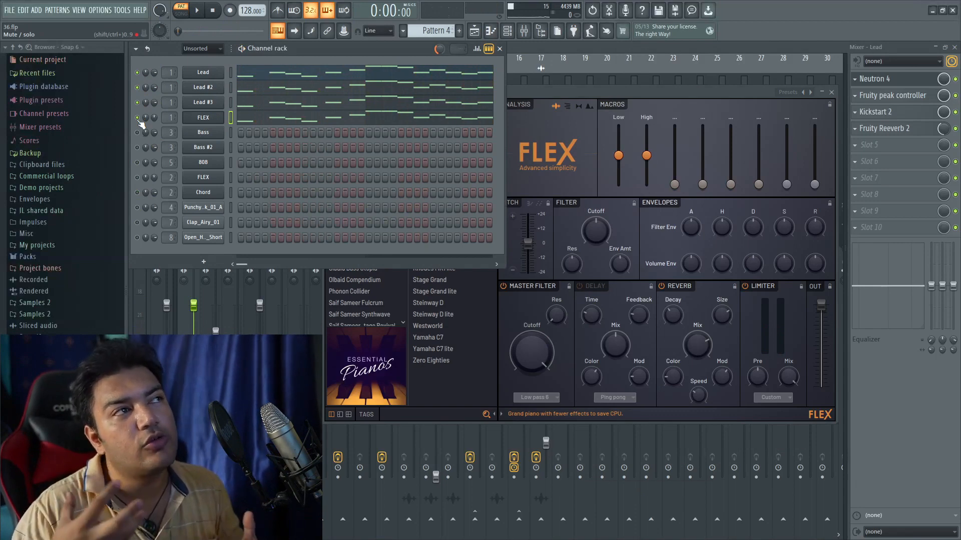
Examine Lead #3's Serum Hyper/Dimension effect, audition the soloed channel, switch the effect off and on, and unsolo the channel
{"action": "left_click", "coordinate": [202, 102]}
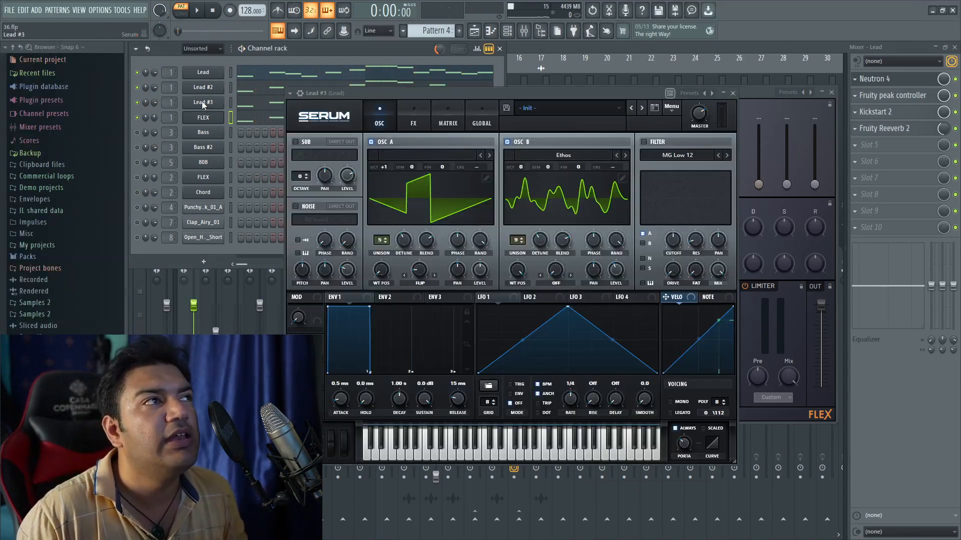
{"action": "left_click", "coordinate": [419, 124]}
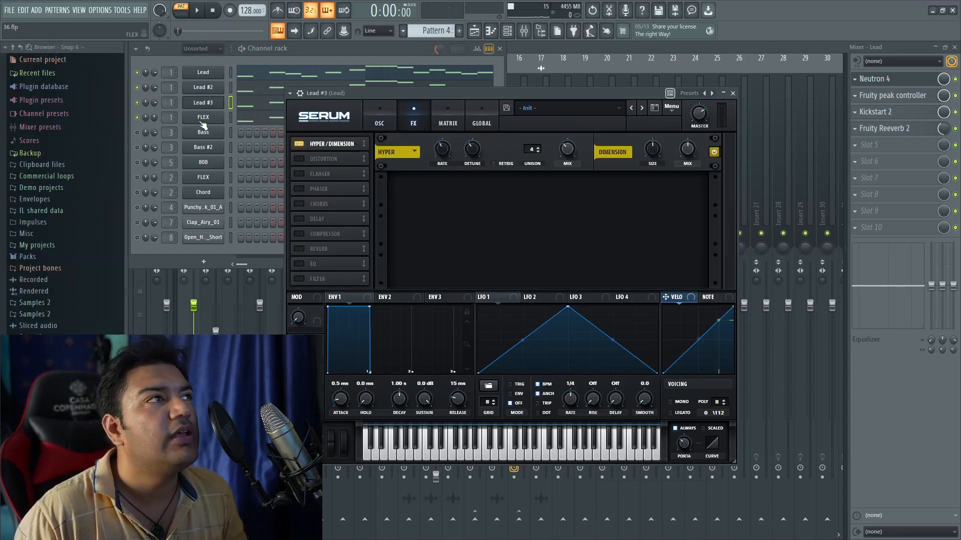
{"action": "right_click", "coordinate": [138, 103]}
{"action": "left_click", "coordinate": [543, 97]}
{"action": "key", "text": "space"}
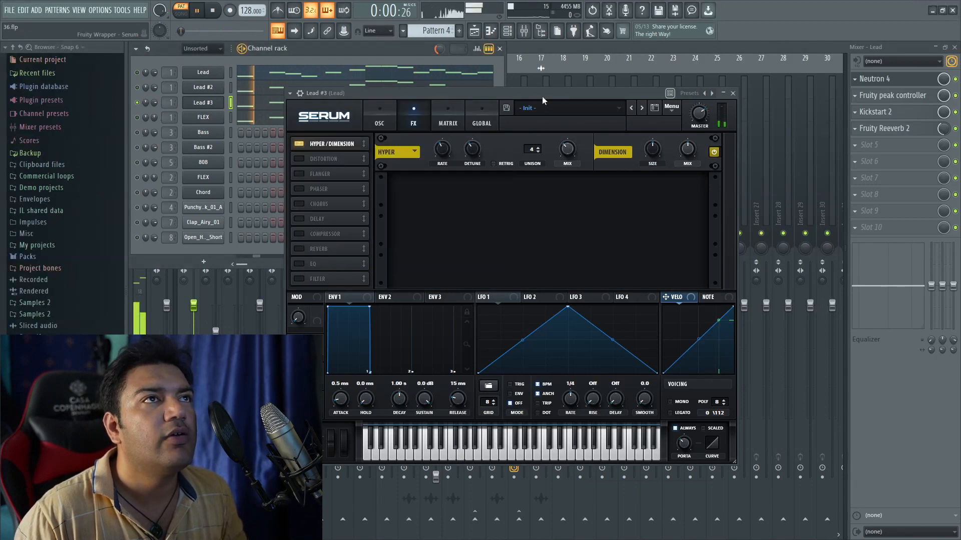
{"action": "key", "text": "space"}
{"action": "left_click", "coordinate": [300, 144]}
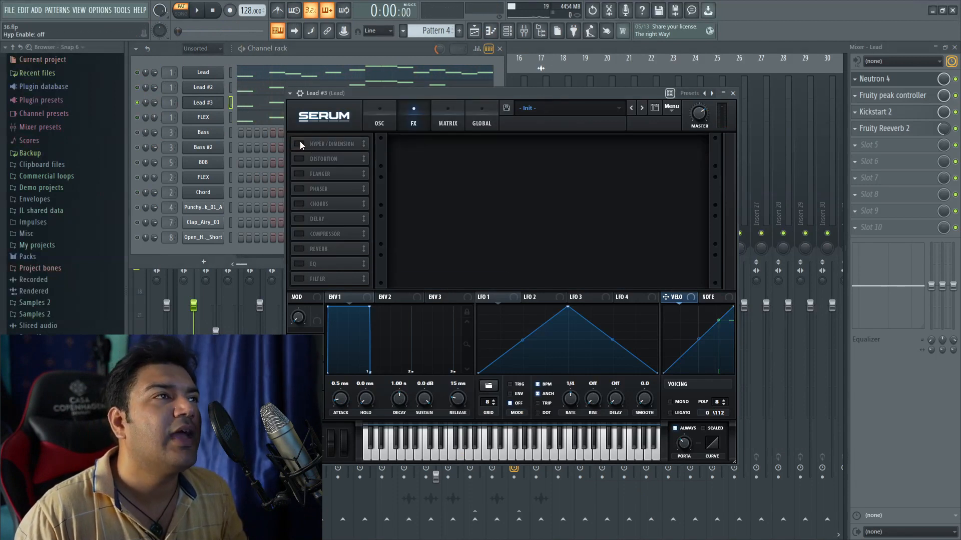
{"action": "left_click", "coordinate": [299, 142]}
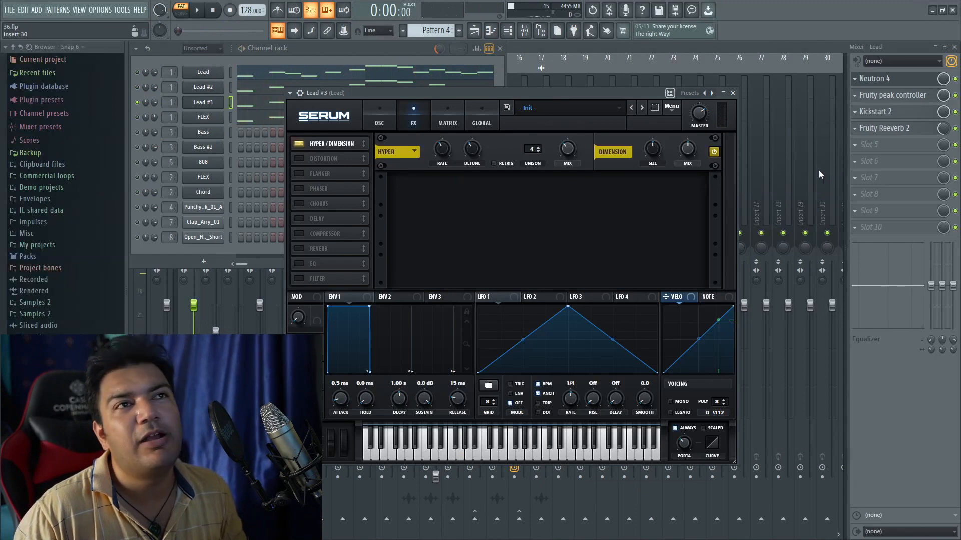
{"action": "left_click", "coordinate": [140, 104]}
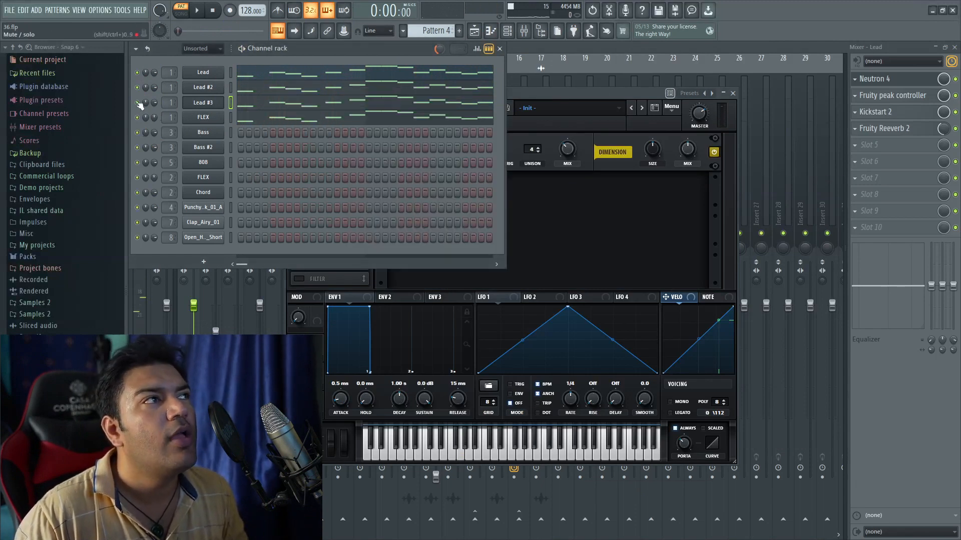
Inspect Neutron 4 on the Lead mixer track, viewing the Equalizer curve and the Exciter settings of each frequency band
{"action": "left_click", "coordinate": [820, 71]}
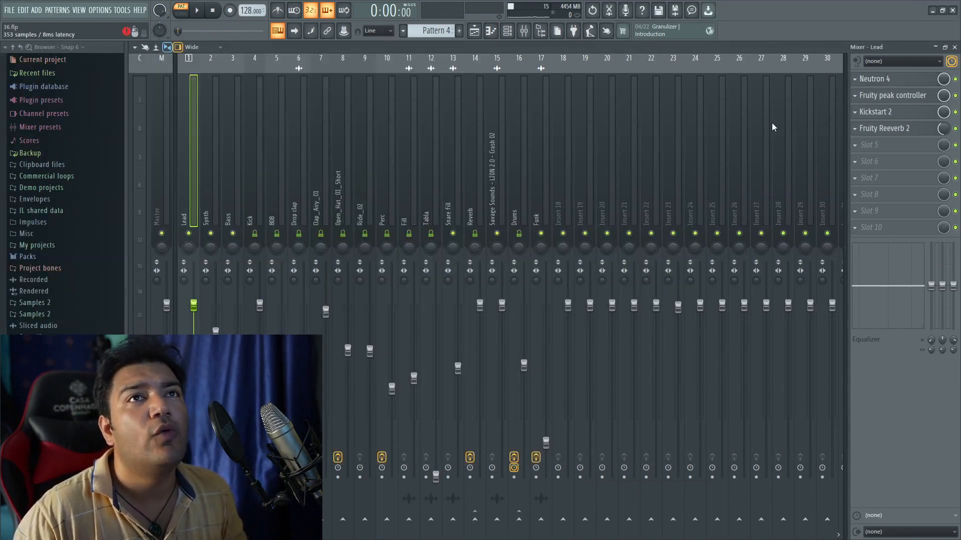
{"action": "left_click", "coordinate": [301, 162]}
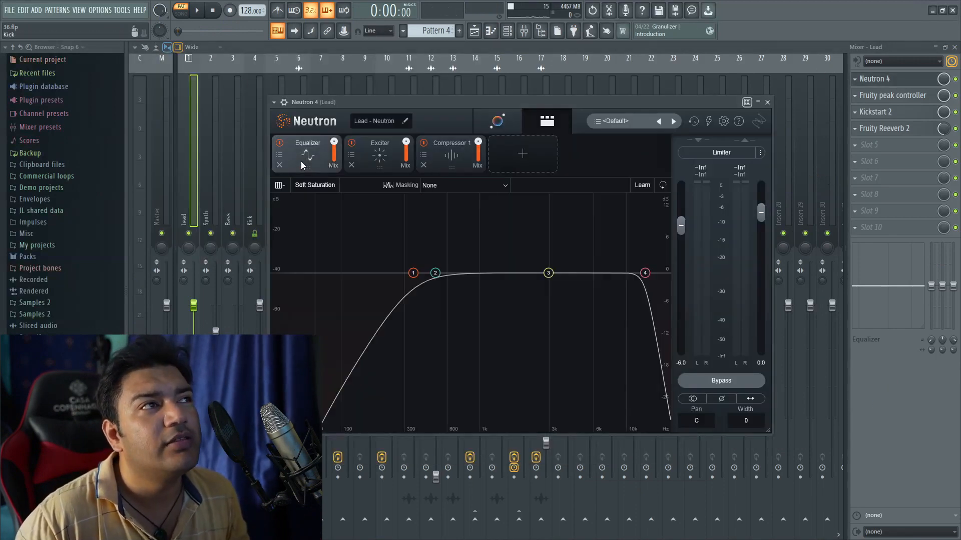
{"action": "left_click", "coordinate": [368, 156]}
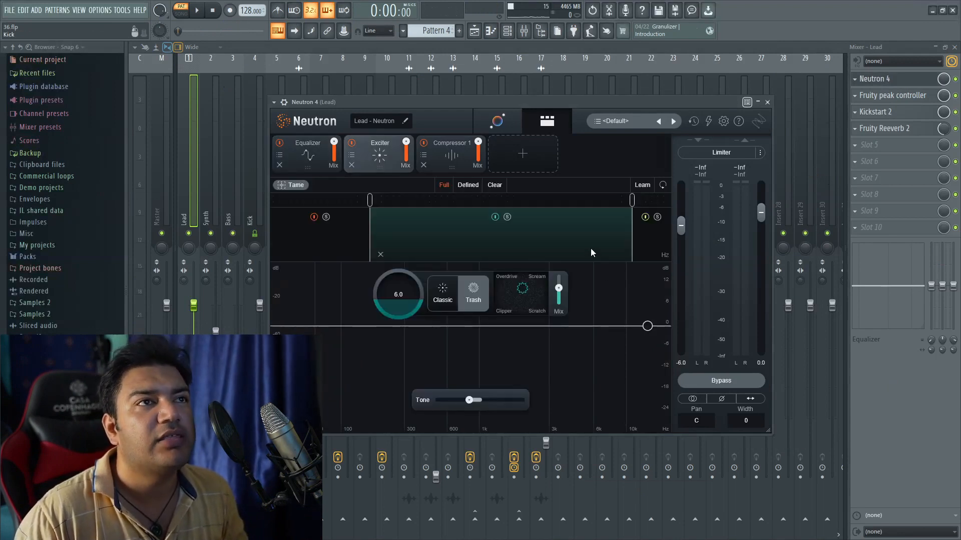
{"action": "left_click", "coordinate": [331, 235]}
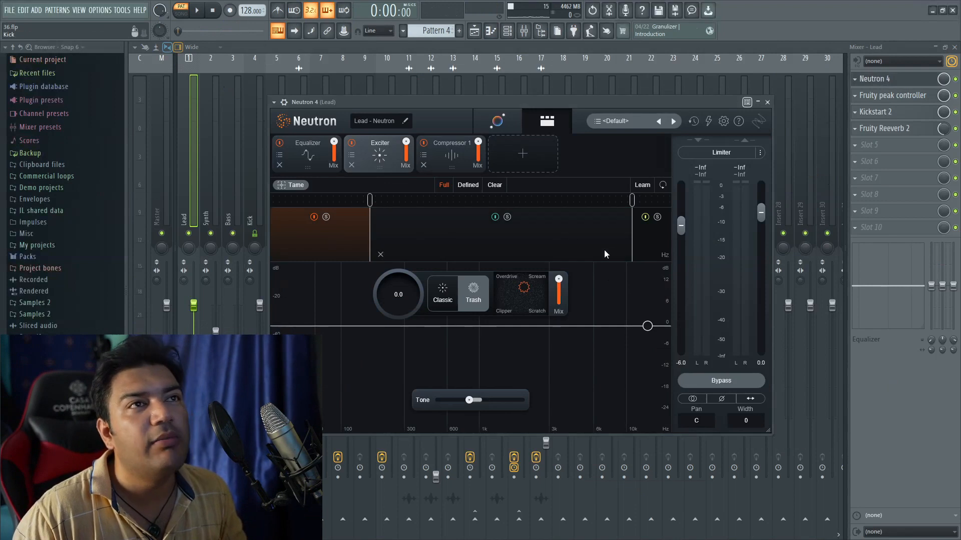
{"action": "left_click", "coordinate": [643, 245]}
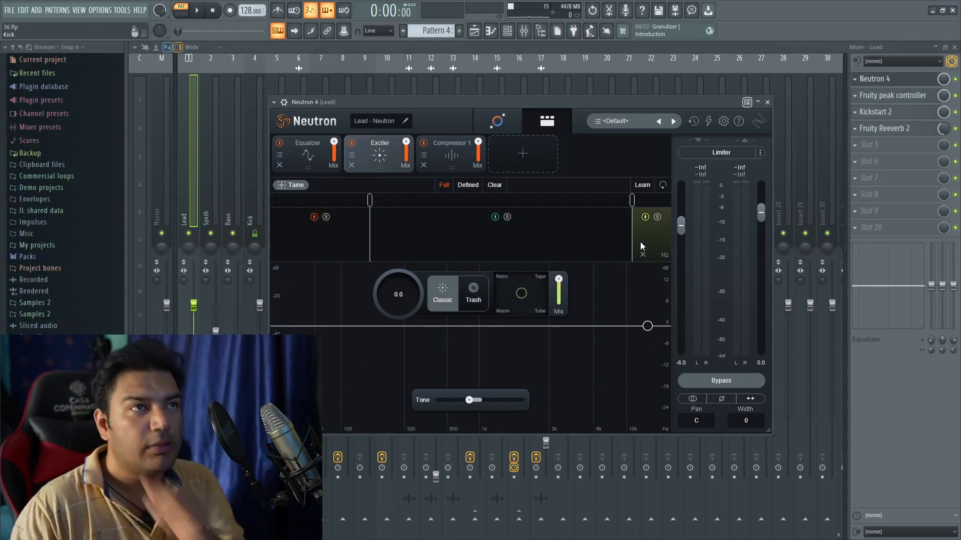
{"action": "left_click", "coordinate": [562, 243]}
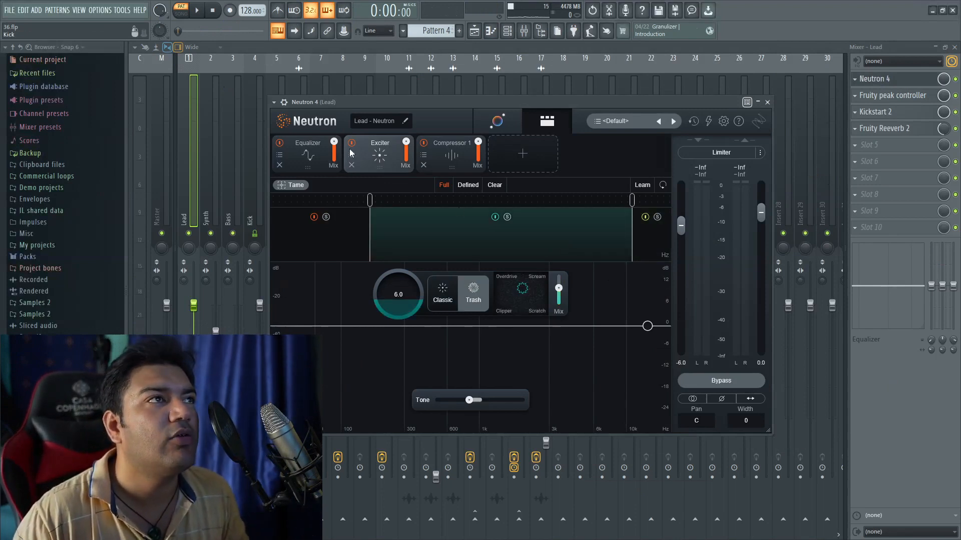
Disable Neutron's Compressor 1 module and audition the lead with the Exciter module switched off and on
{"action": "left_click", "coordinate": [421, 145]}
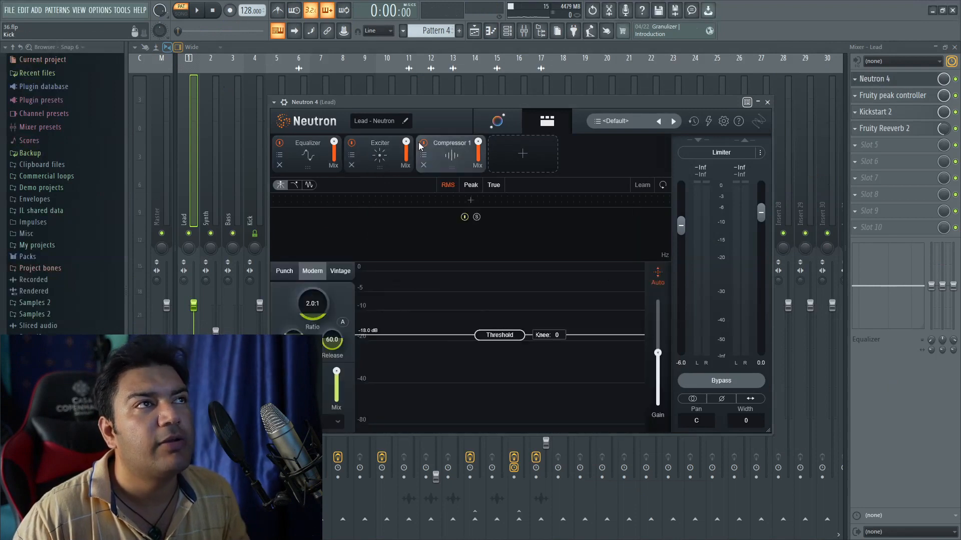
{"action": "left_click", "coordinate": [423, 143]}
{"action": "left_click", "coordinate": [374, 152]}
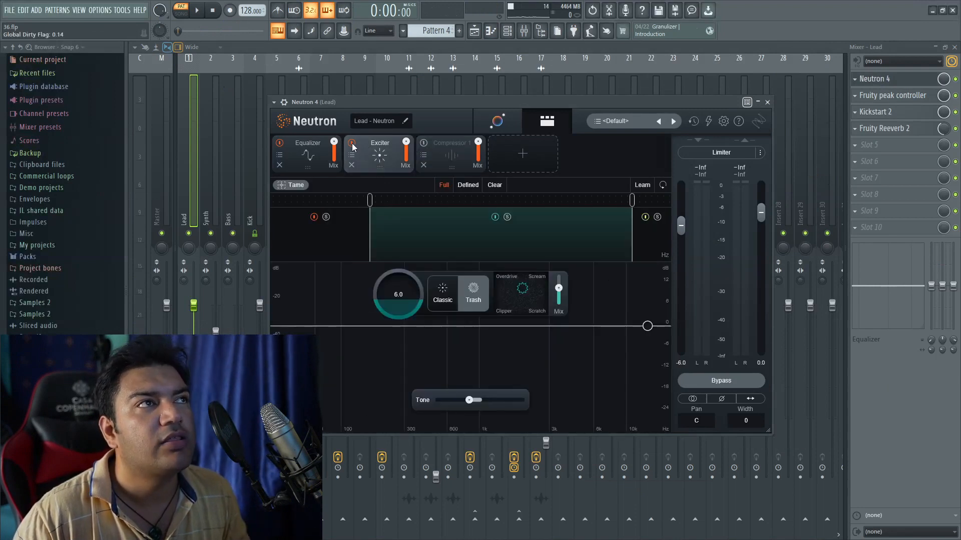
{"action": "key", "text": "space"}
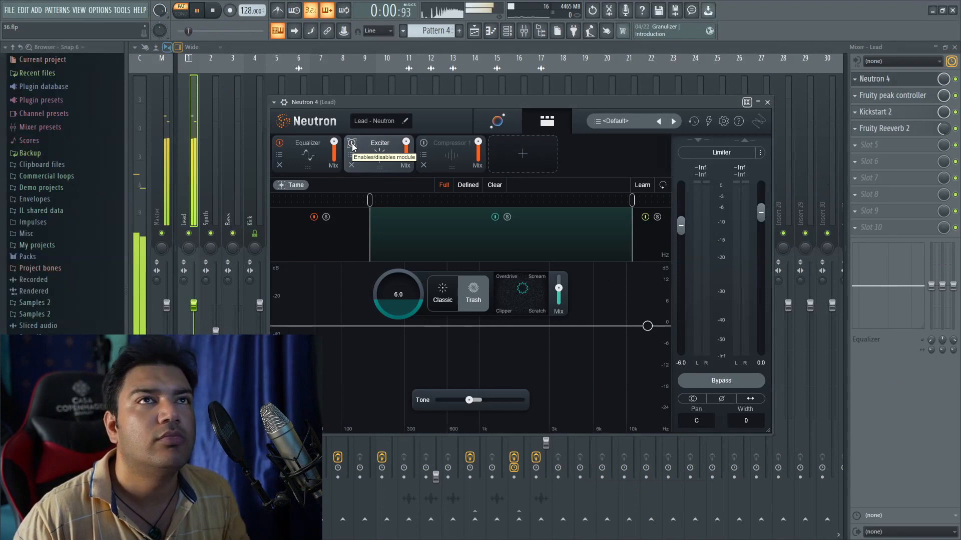
{"action": "key", "text": "space"}
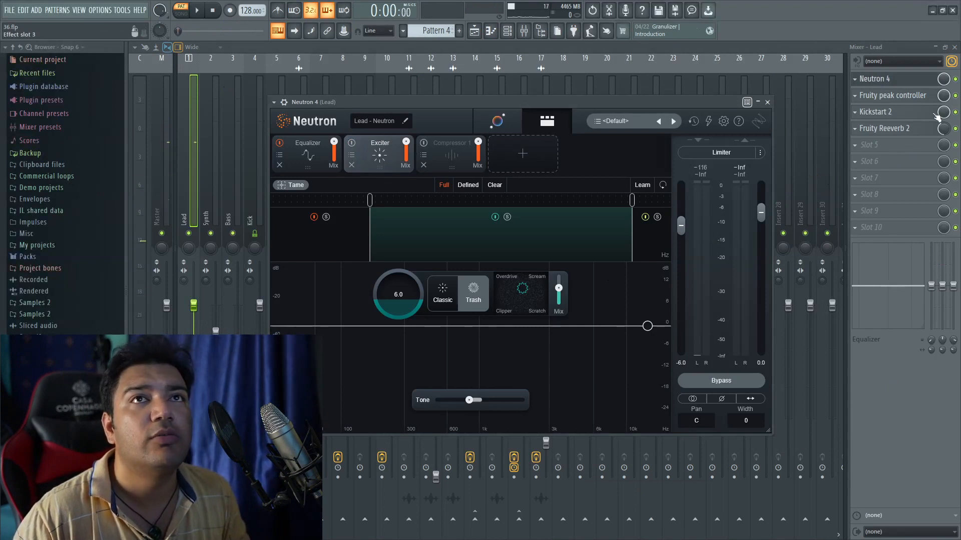
Switch off Fruity peak controller and Kickstart 2 on the Lead track and audition the lead with Neutron's Exciter disabled
{"action": "left_click", "coordinate": [956, 95]}
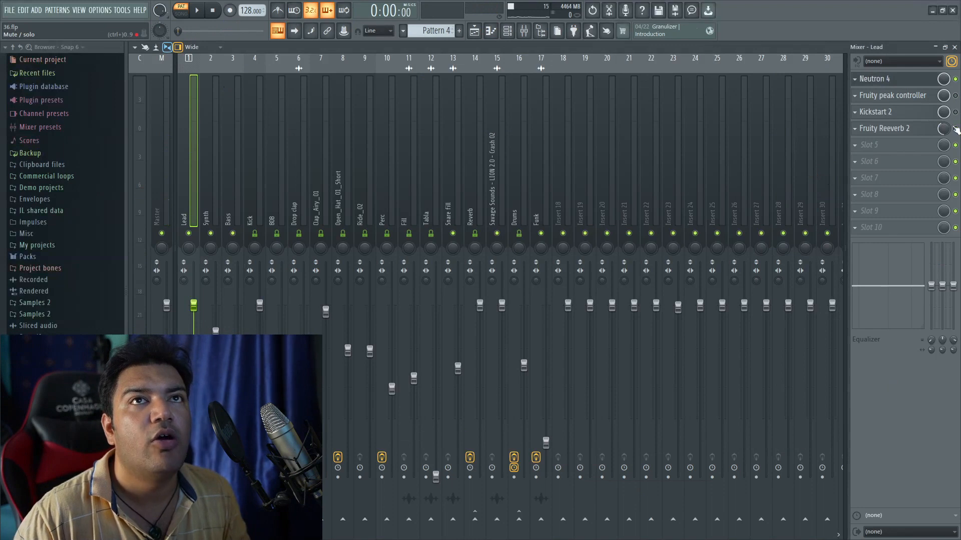
{"action": "left_click", "coordinate": [912, 81]}
{"action": "left_click", "coordinate": [912, 83]}
{"action": "key", "text": "space"}
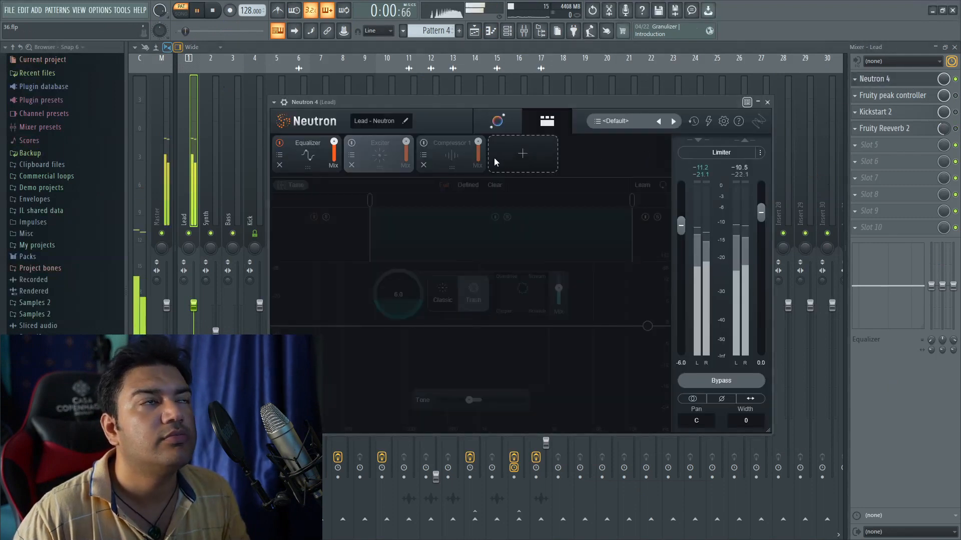
View Neutron's Equalizer on the Lead track, stop playback, and inspect the lowpass and highpass filter nodes
{"action": "left_click", "coordinate": [309, 151]}
{"action": "key", "text": "space"}
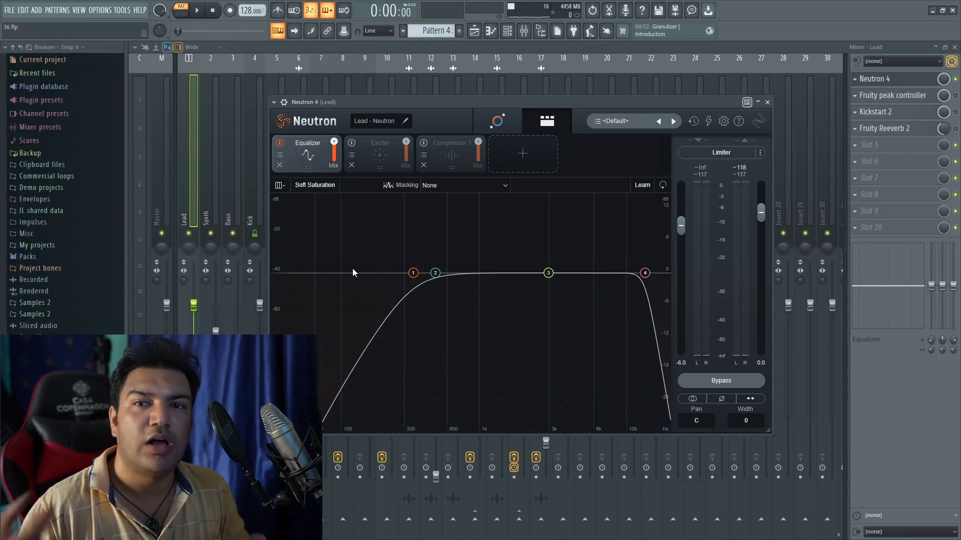
{"action": "left_click", "coordinate": [649, 273]}
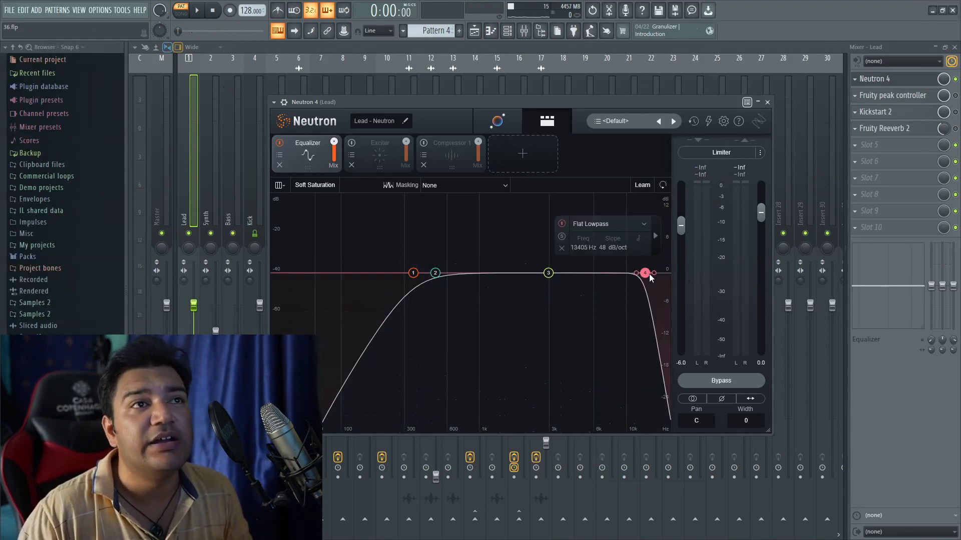
{"action": "left_click", "coordinate": [415, 279]}
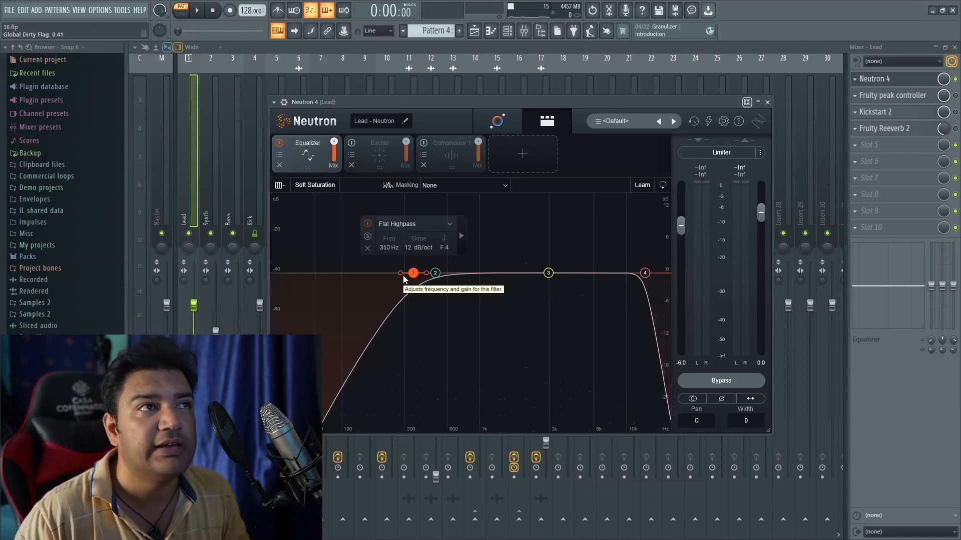
Turn Neutron's Exciter back on and inspect the settings of its low, high and middle frequency bands
{"action": "left_click", "coordinate": [368, 165]}
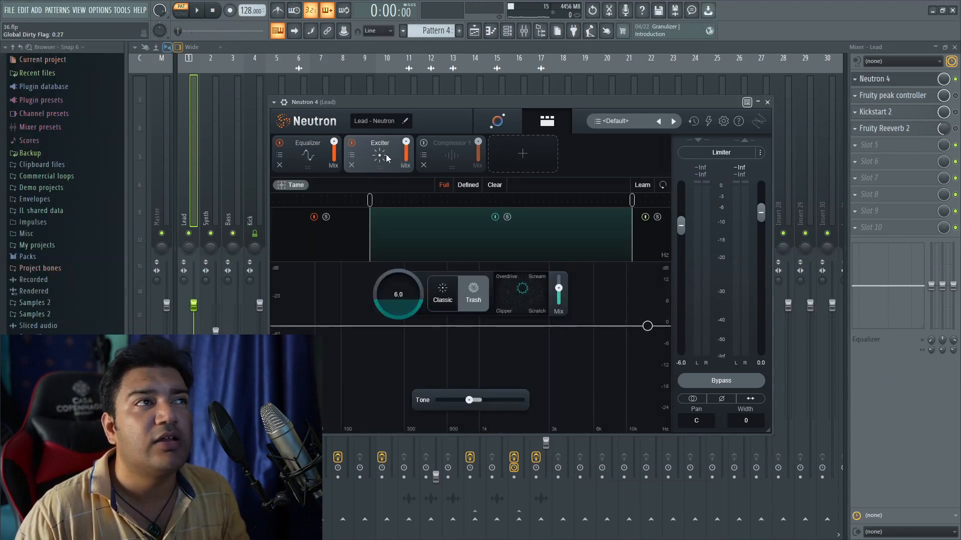
{"action": "left_click", "coordinate": [351, 230]}
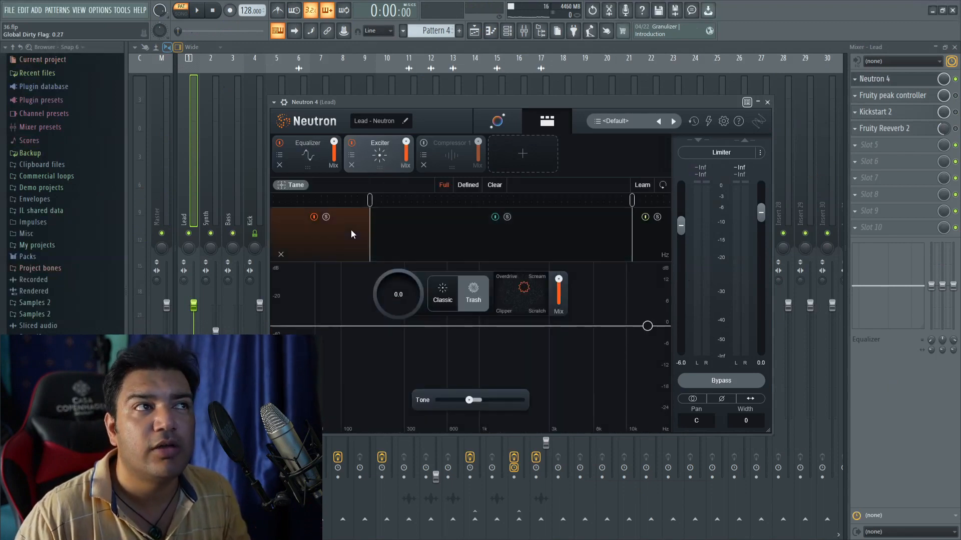
{"action": "left_click", "coordinate": [662, 241]}
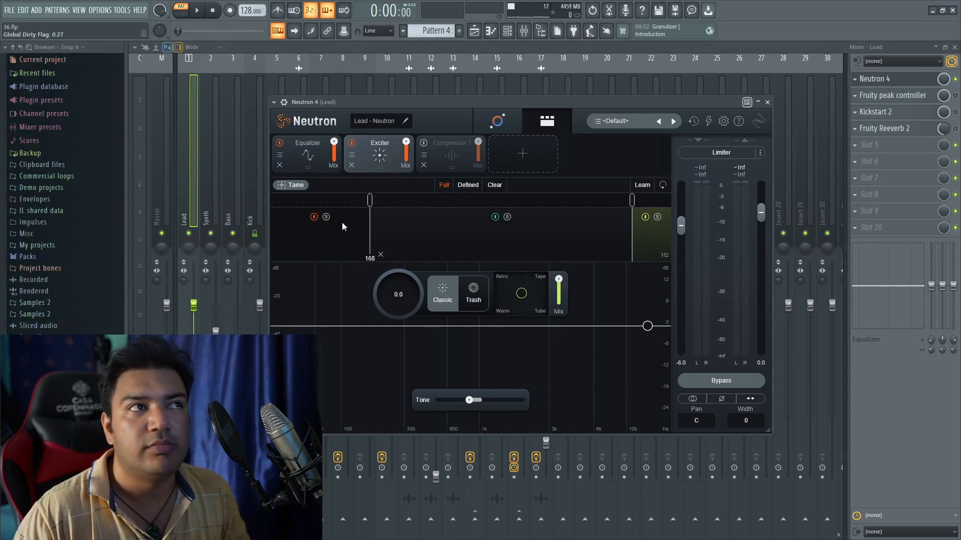
{"action": "left_click", "coordinate": [547, 247]}
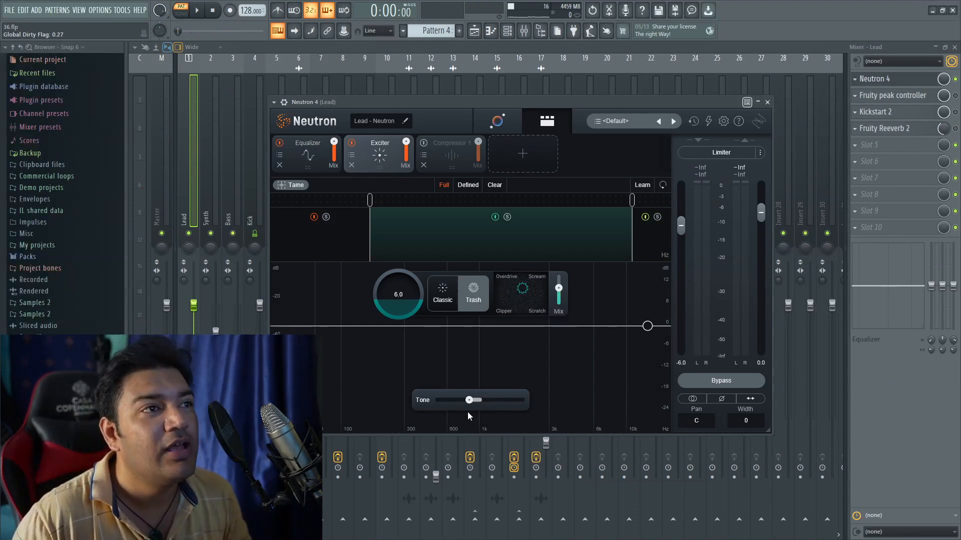
Audition the lead with the Exciter enabled, compare it with the module bypassed, and switch the Exciter back on
{"action": "key", "text": "space"}
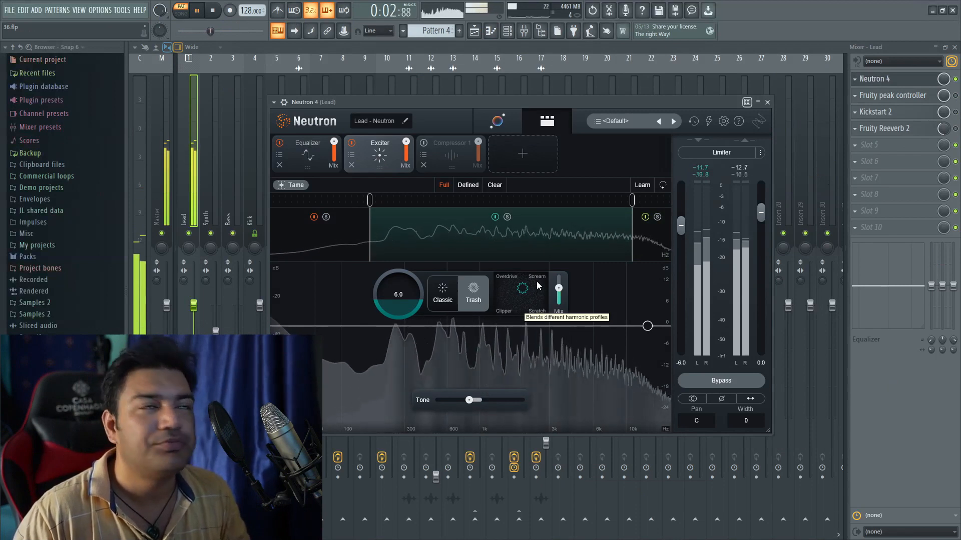
{"action": "key", "text": "space"}
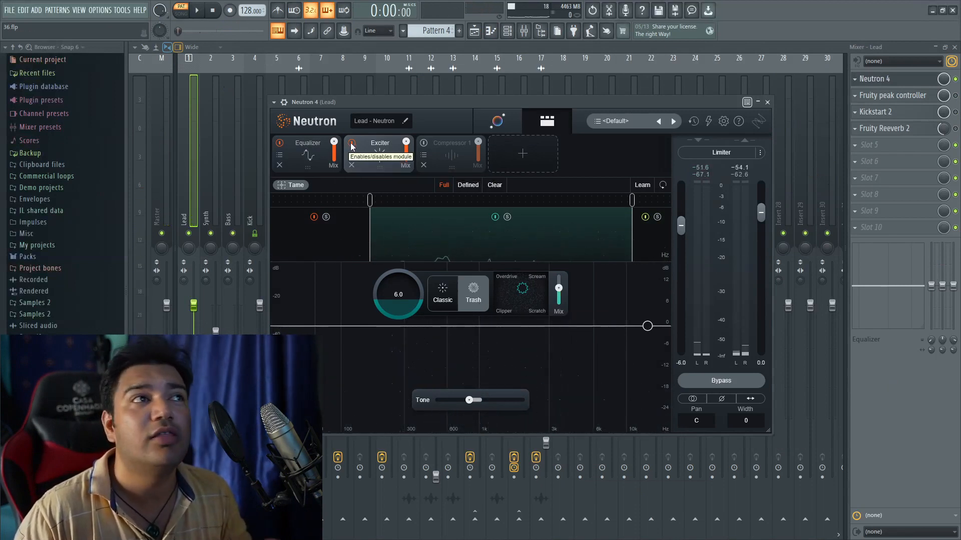
{"action": "left_click", "coordinate": [352, 144]}
{"action": "key", "text": "space"}
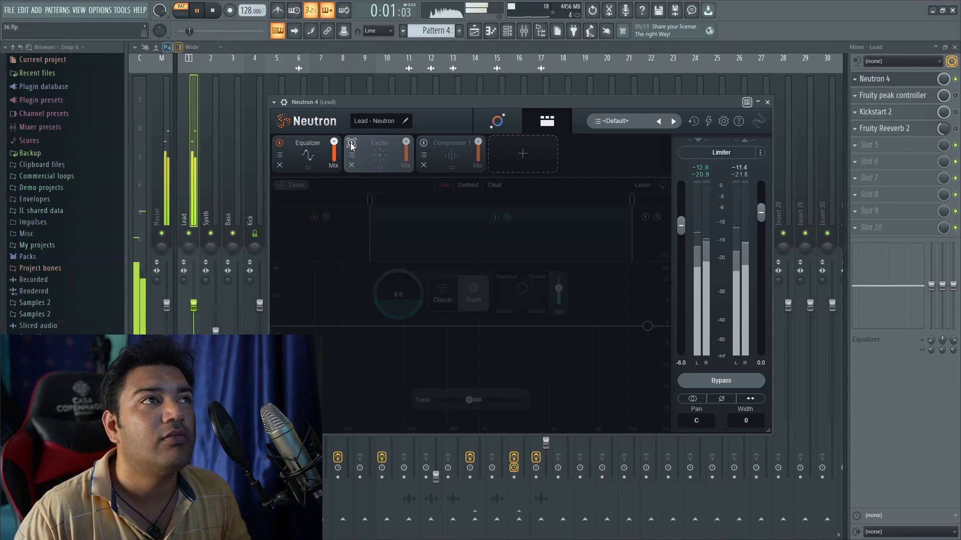
{"action": "left_click", "coordinate": [351, 143]}
{"action": "key", "text": "space"}
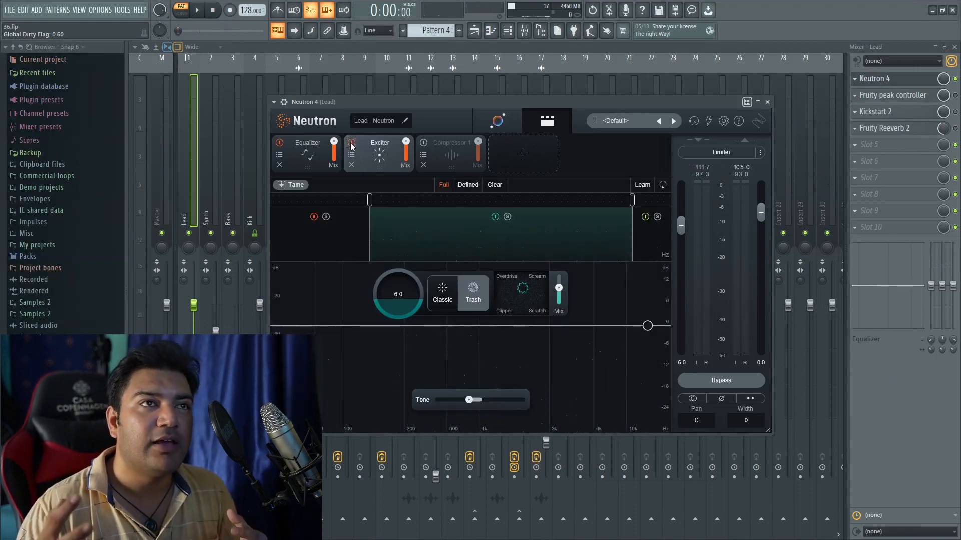
Check the Exciter's high and low bands, and re-enable Neutron's Compressor 1 module on the Lead track
{"action": "left_click", "coordinate": [650, 243]}
{"action": "left_click", "coordinate": [315, 233]}
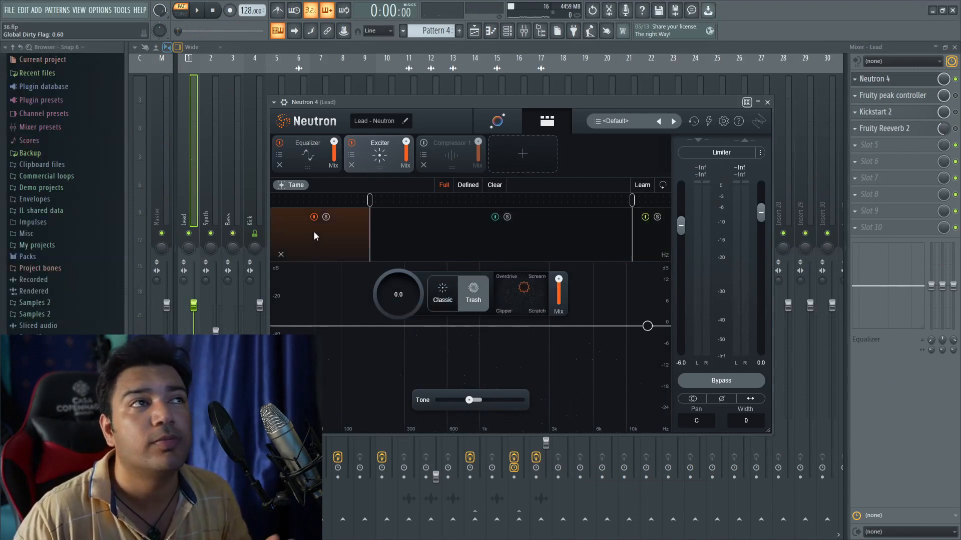
{"action": "left_click", "coordinate": [450, 169]}
{"action": "left_click", "coordinate": [424, 144]}
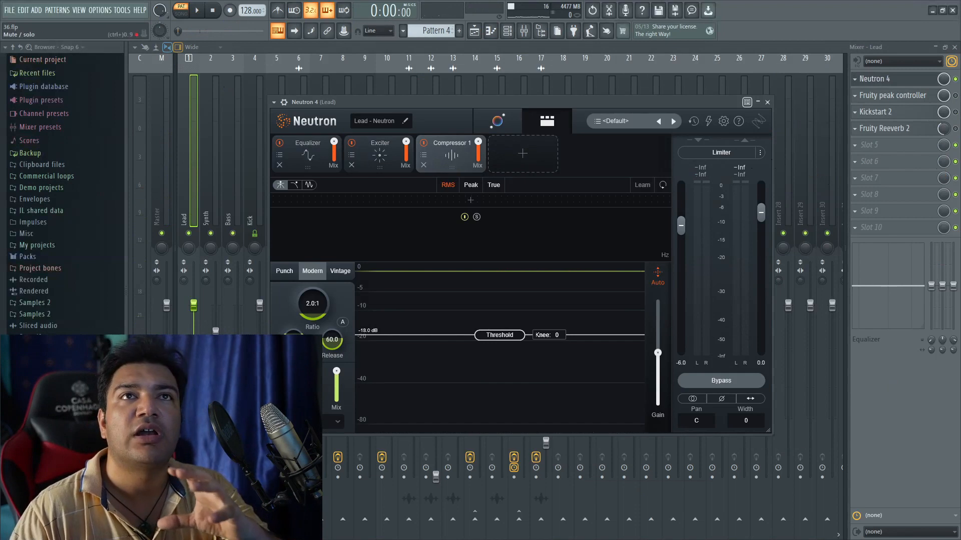
Re-enable Fruity peak controller and Kickstart 2 on the Lead track, viewing the settings of both and of Fruity Reeverb 2
{"action": "left_click", "coordinate": [955, 95]}
{"action": "left_click", "coordinate": [925, 96]}
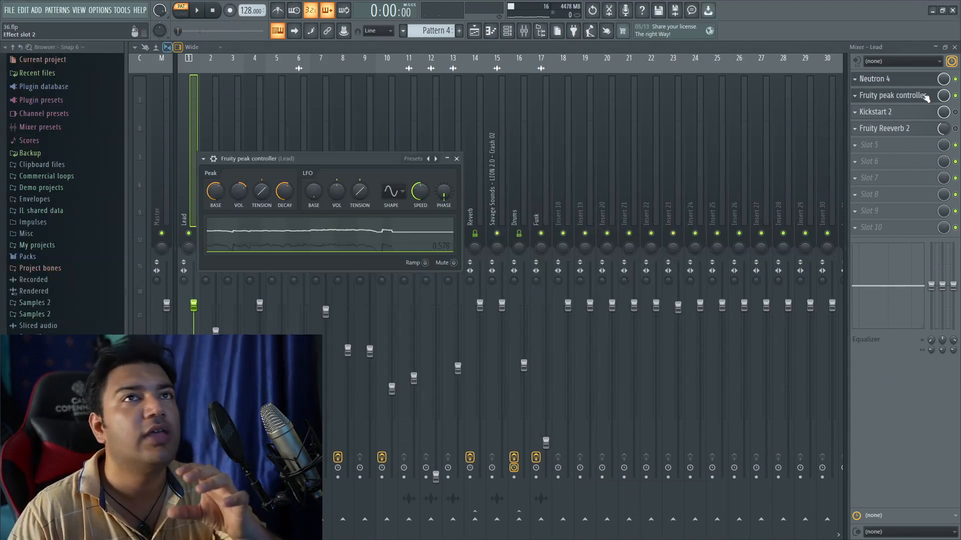
{"action": "left_click", "coordinate": [925, 95]}
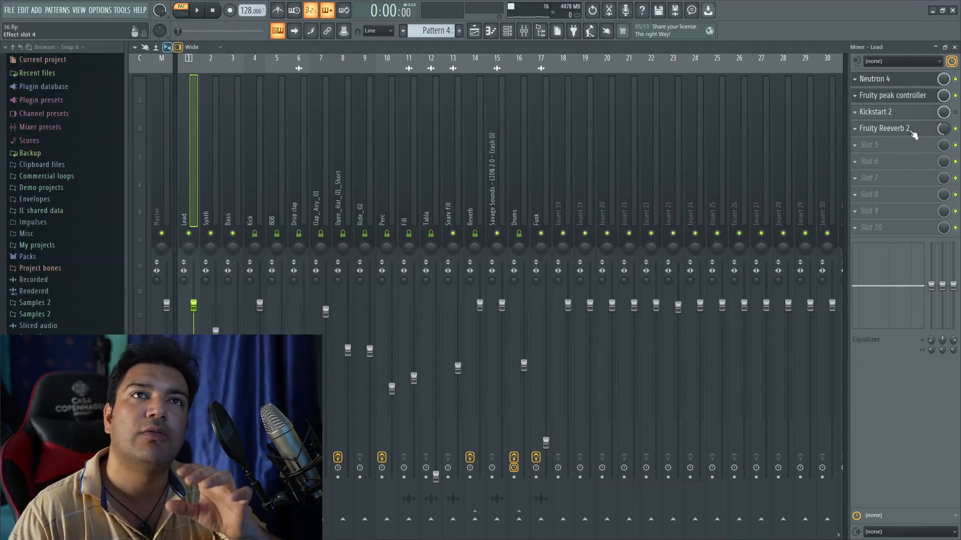
{"action": "left_click", "coordinate": [911, 132]}
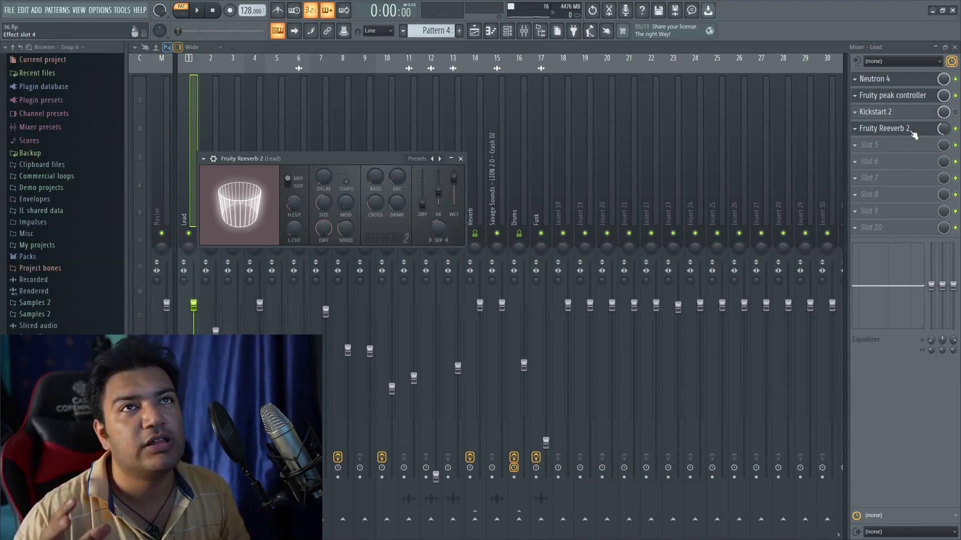
{"action": "left_click", "coordinate": [901, 114]}
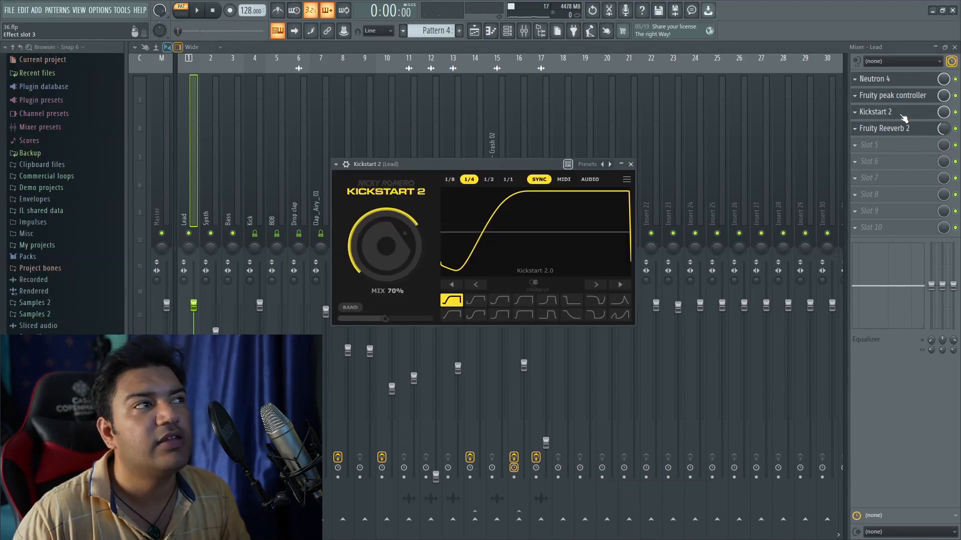
Audition the lead through its full effects chain and view the Compressor 1 settings in Neutron 4
{"action": "key", "text": "space"}
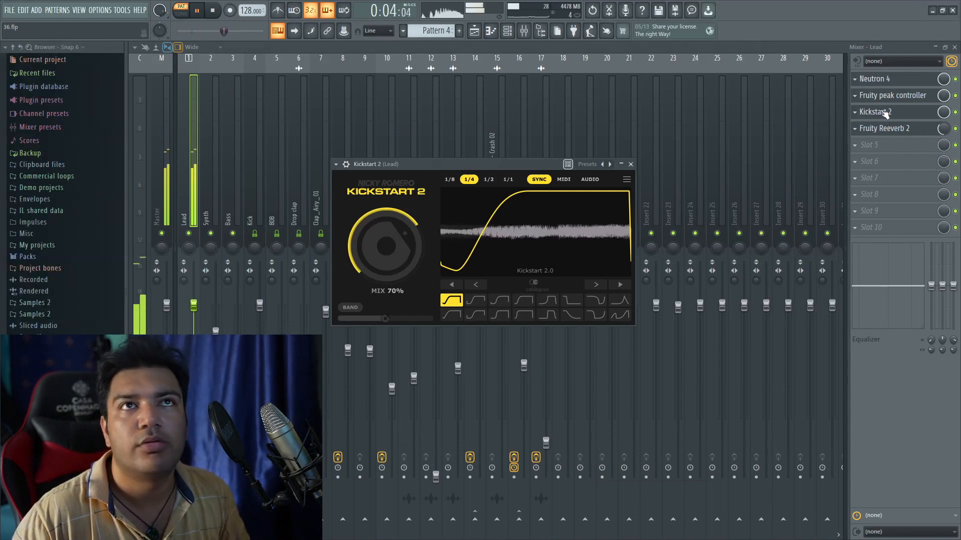
{"action": "key", "text": "space"}
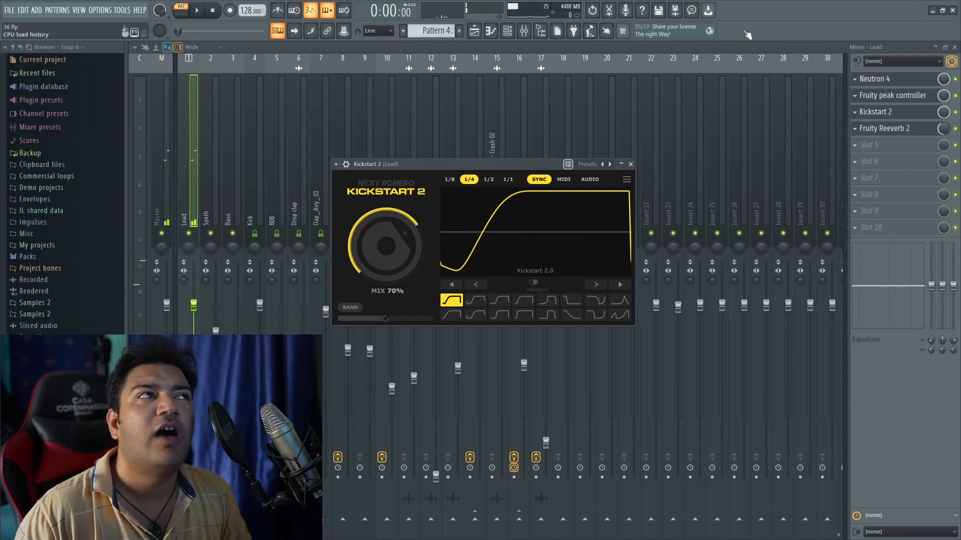
{"action": "left_click", "coordinate": [907, 82]}
{"action": "left_click", "coordinate": [901, 80]}
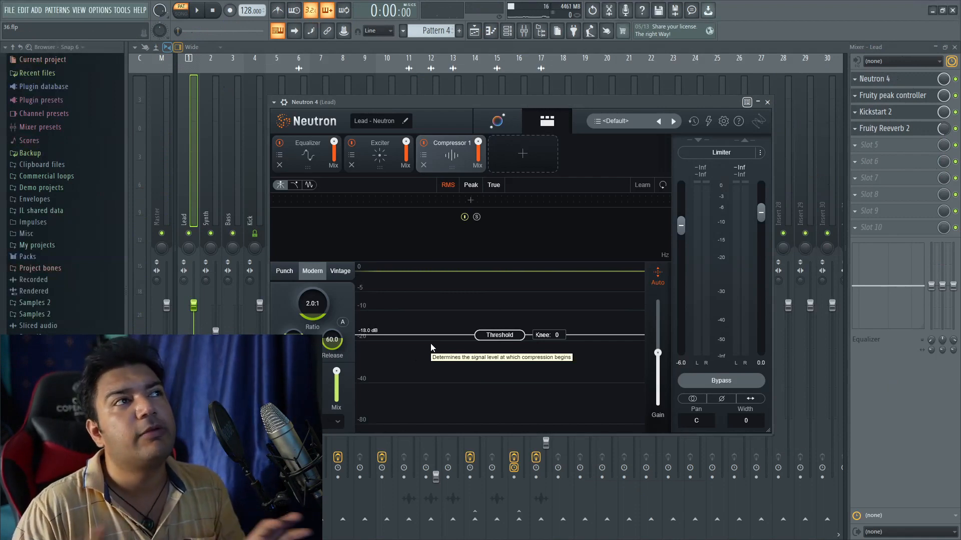
Solo the Synth mixer track, bring up Pattern 7 in the channel rack, and audition its chords
{"action": "left_click", "coordinate": [213, 216]}
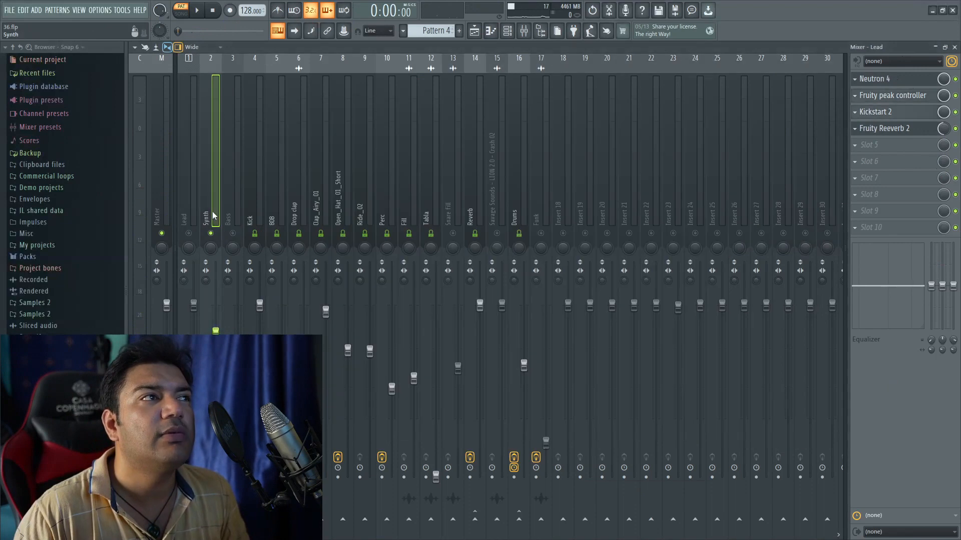
{"action": "left_click", "coordinate": [507, 31]}
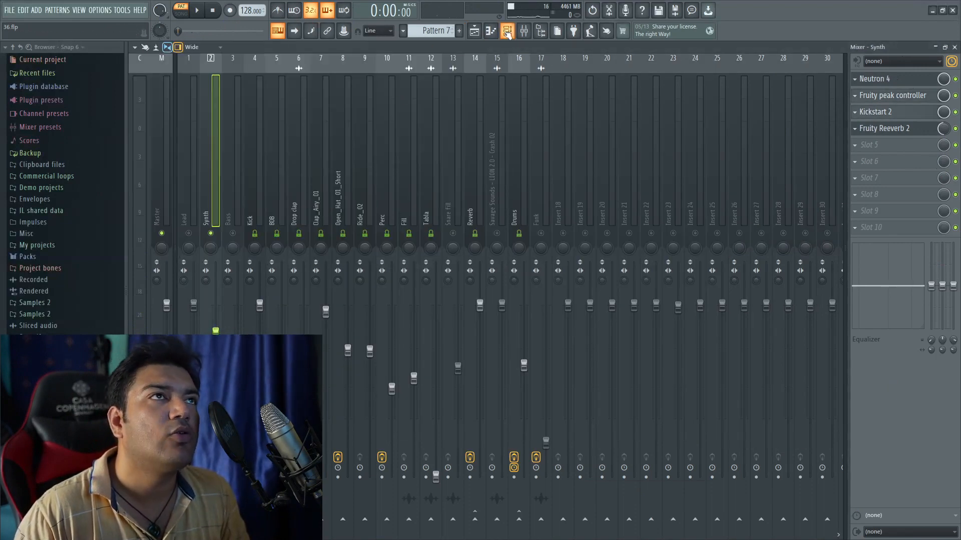
{"action": "left_click", "coordinate": [507, 31]}
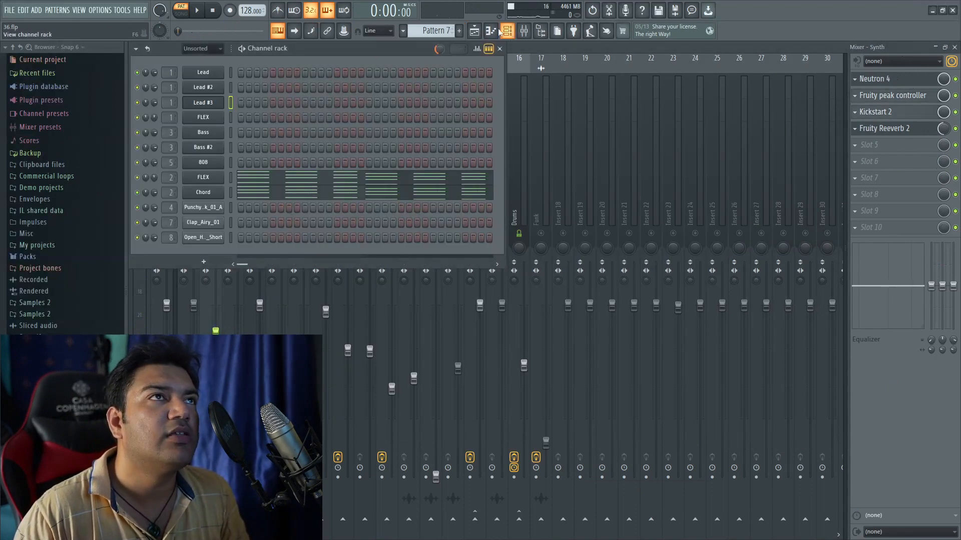
{"action": "left_click", "coordinate": [197, 11]}
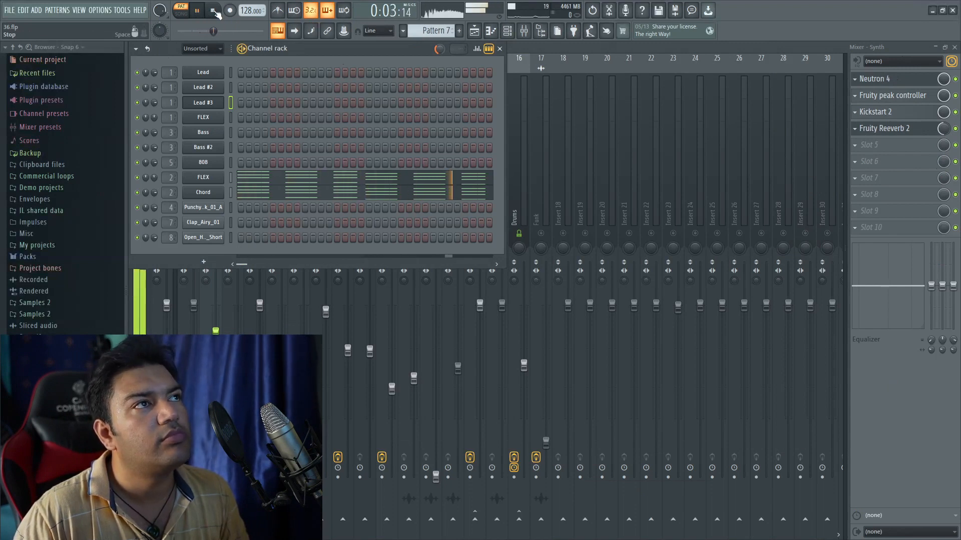
{"action": "left_click", "coordinate": [213, 10]}
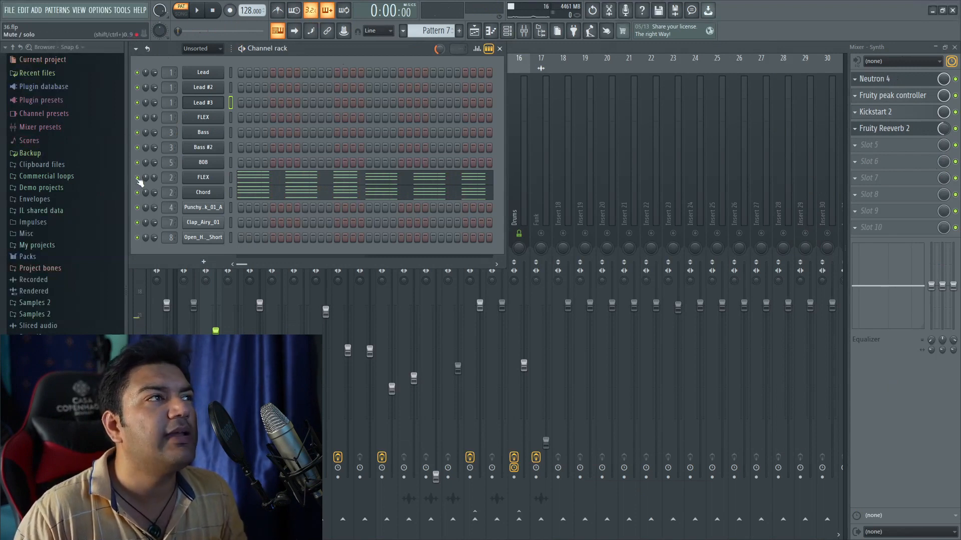
Solo the FLEX channel routed to Synth and audition its Grand Piano lite preset from Essential Pianos
{"action": "key", "text": "space"}
{"action": "left_click", "coordinate": [203, 177]}
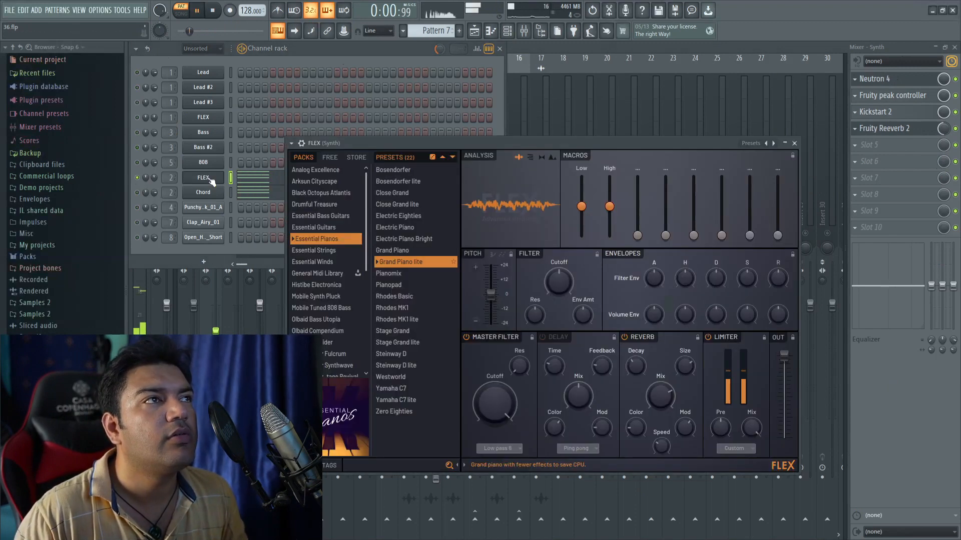
{"action": "key", "text": "space"}
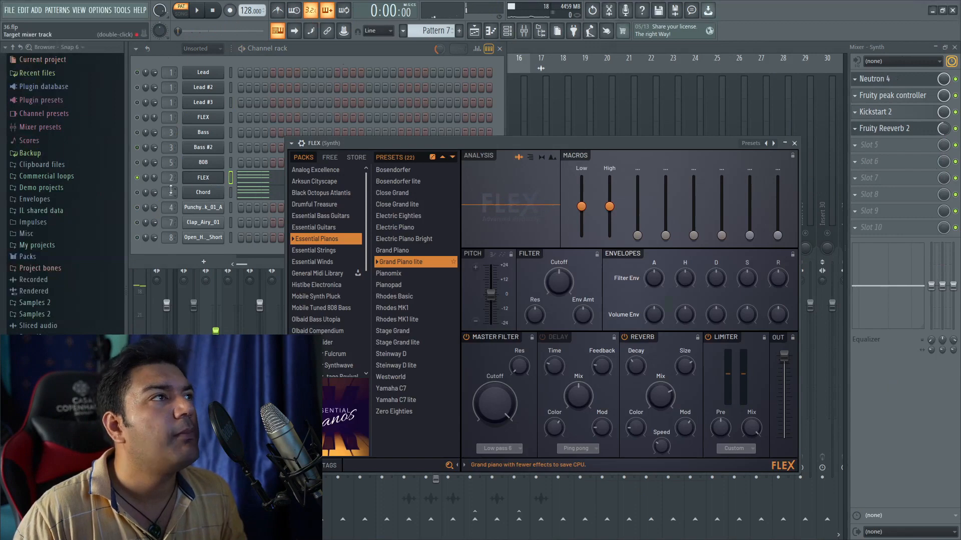
Solo the Chord channel, audition its Serum oscillator sound, and view its Hyper/Dimension effect
{"action": "left_click", "coordinate": [203, 193]}
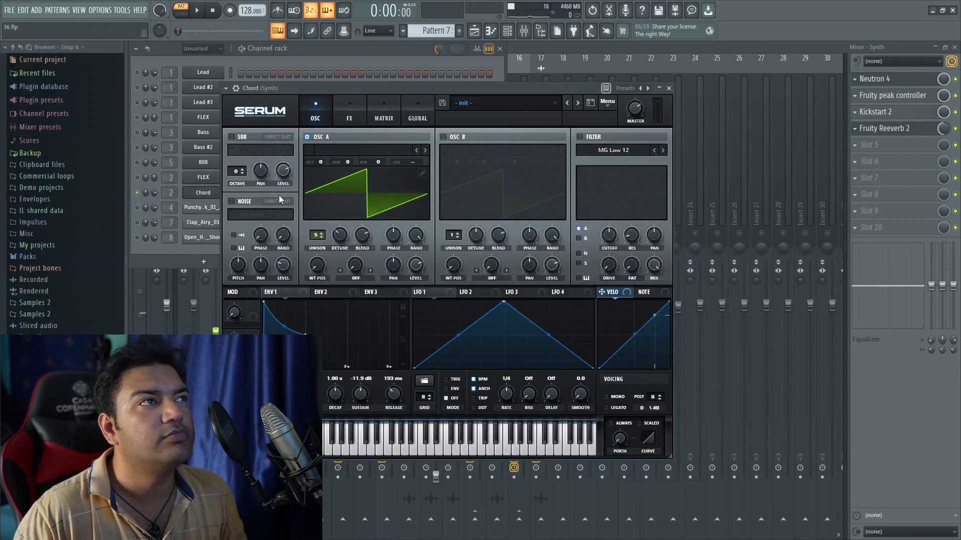
{"action": "key", "text": "space"}
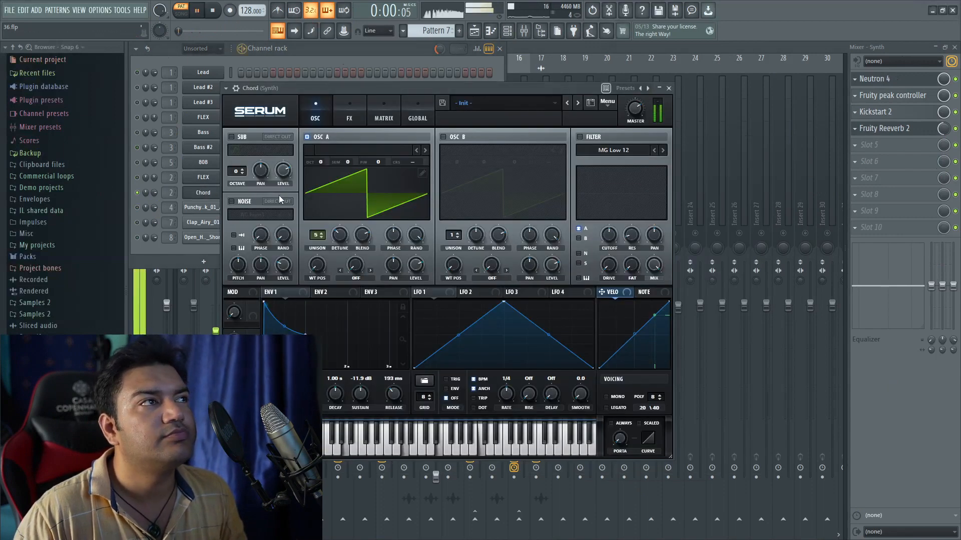
{"action": "key", "text": "space"}
{"action": "left_click", "coordinate": [342, 110]}
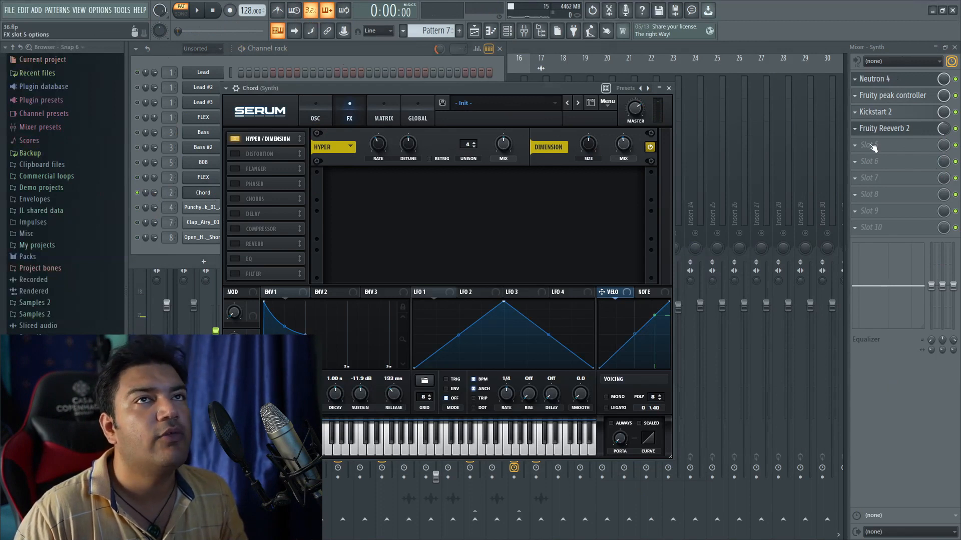
Enable FLEX alongside Chord, audition the combined Synth track, and open its Neutron 4 effect
{"action": "left_click", "coordinate": [137, 178]}
{"action": "left_click", "coordinate": [727, 166]}
{"action": "left_click", "coordinate": [207, 196]}
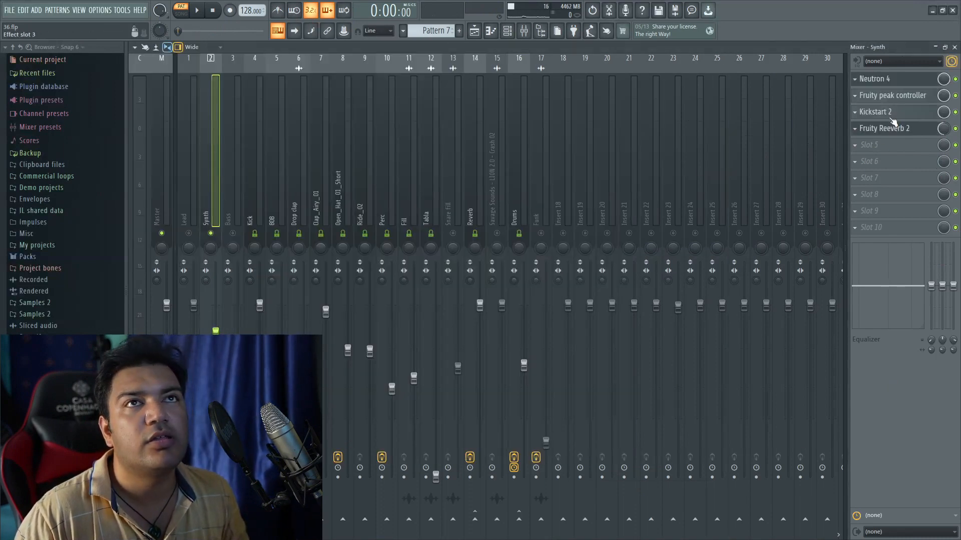
{"action": "key", "text": "space"}
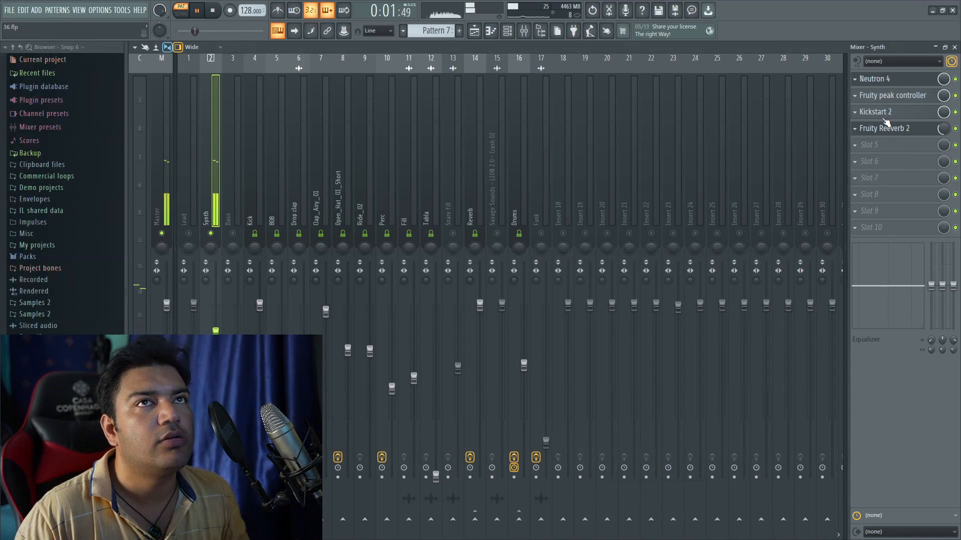
{"action": "key", "text": "space"}
{"action": "left_click", "coordinate": [888, 78]}
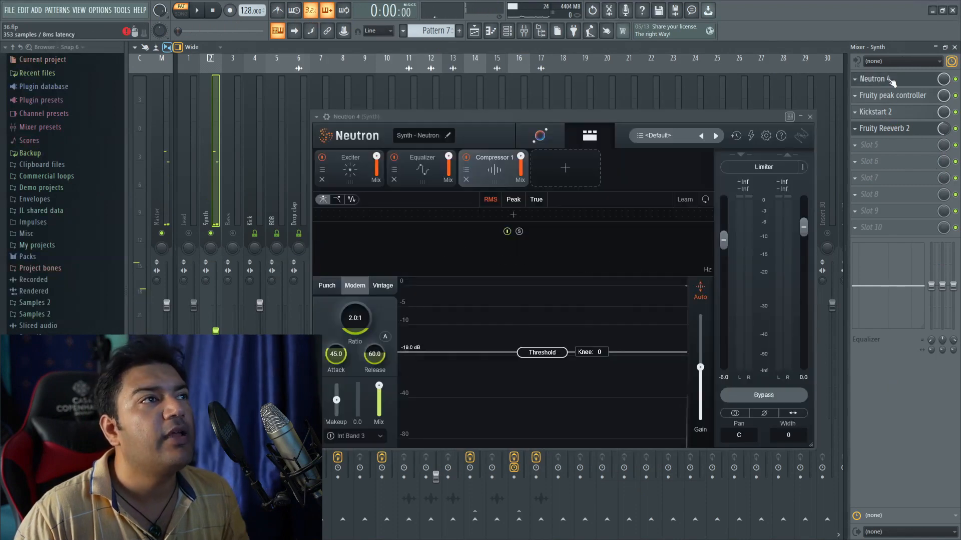
View the Exciter module in the Synth track's Neutron 4, and close the plugin
{"action": "left_click", "coordinate": [348, 174]}
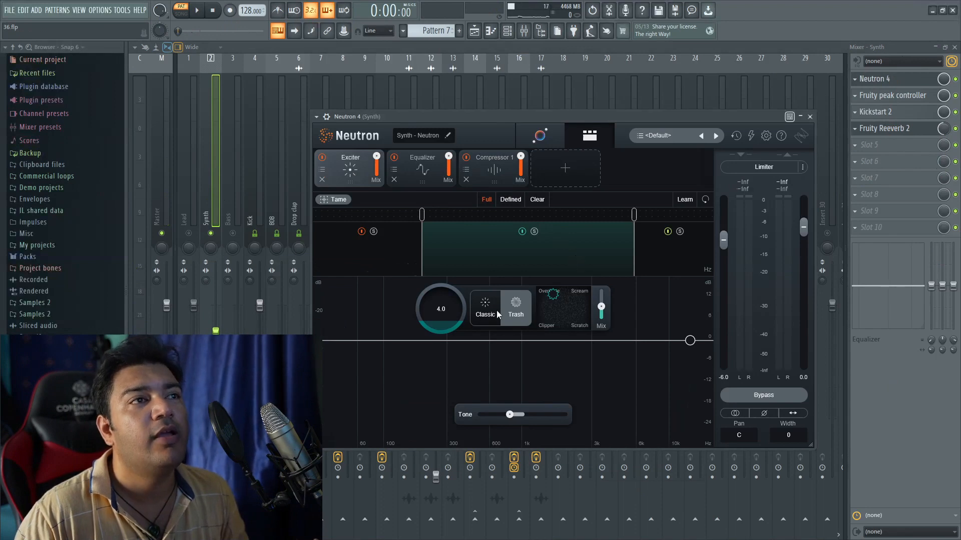
{"action": "left_click", "coordinate": [810, 116]}
Solo the Bass mixer track, bring up Pattern 6 in the channel rack, and audition its bass layers
{"action": "left_click", "coordinate": [233, 214]}
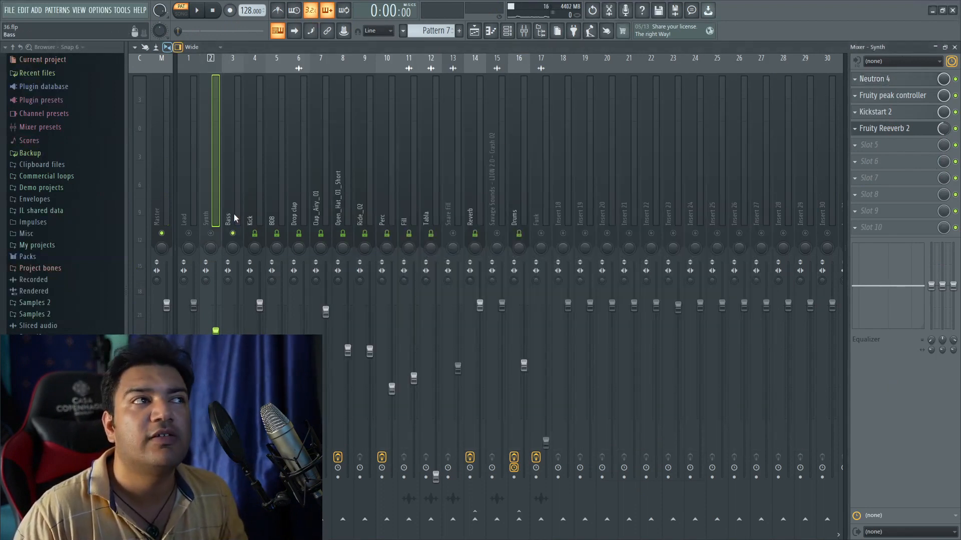
{"action": "left_click", "coordinate": [474, 31]}
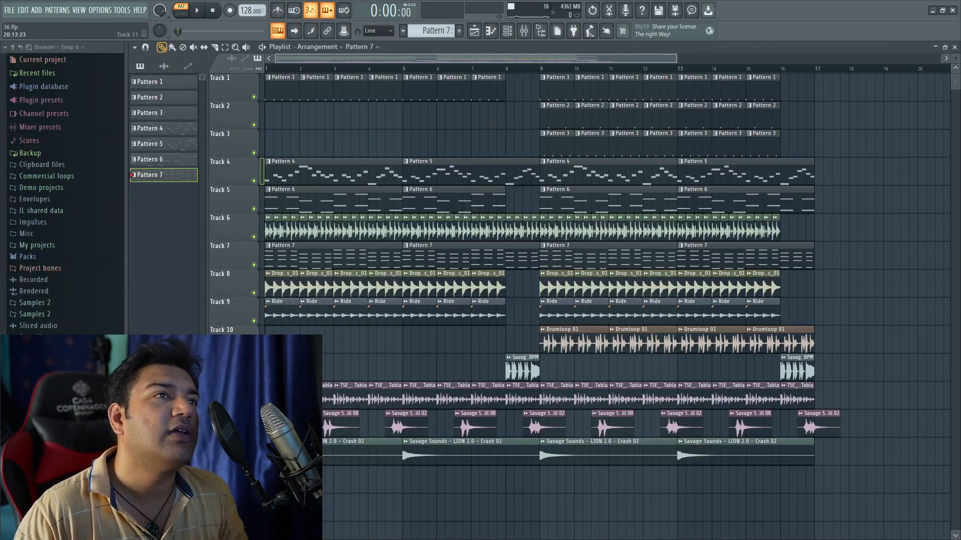
{"action": "left_click", "coordinate": [507, 31]}
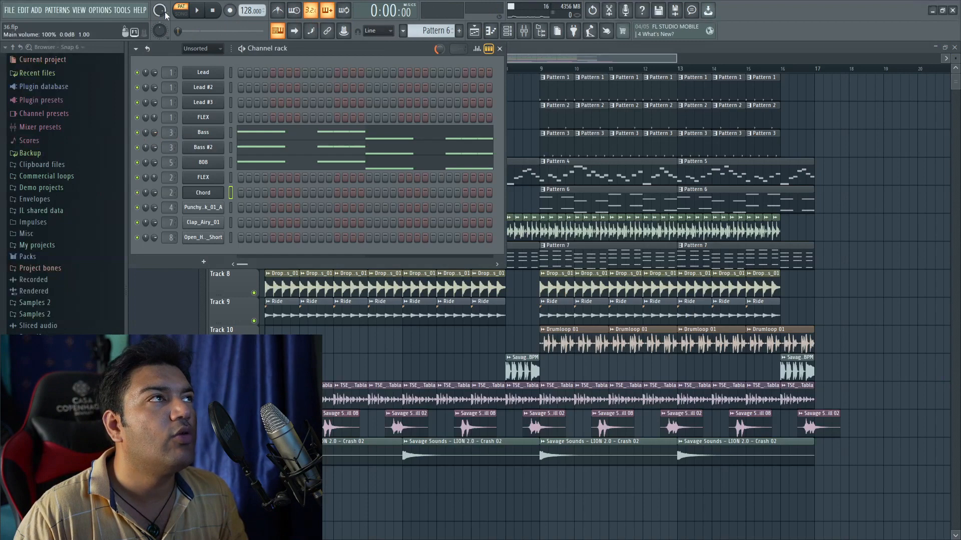
{"action": "left_click", "coordinate": [199, 11]}
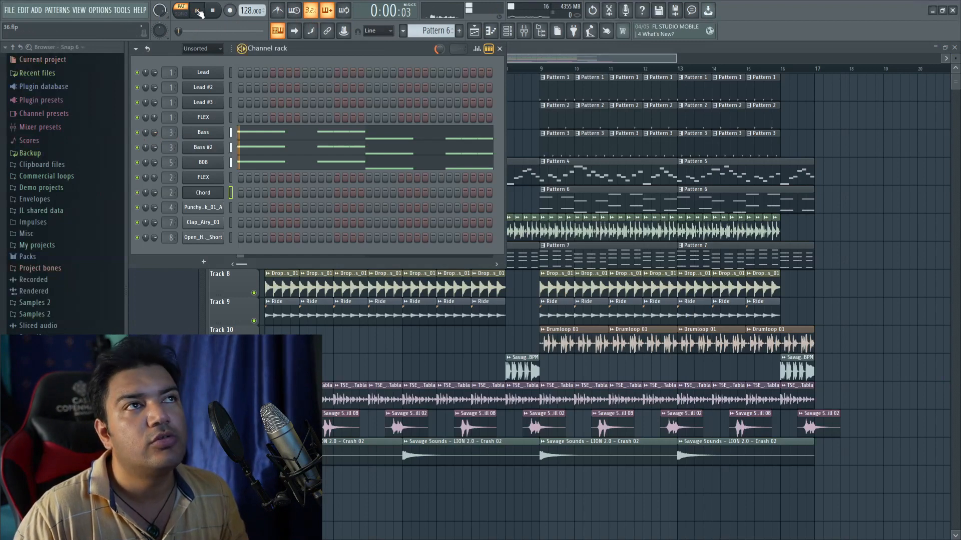
{"action": "left_click", "coordinate": [525, 31]}
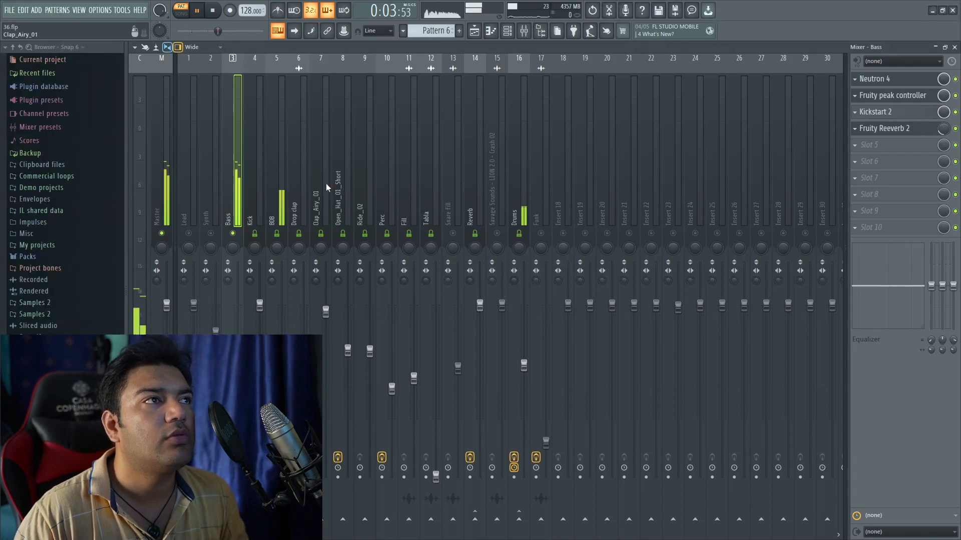
{"action": "left_click", "coordinate": [474, 32]}
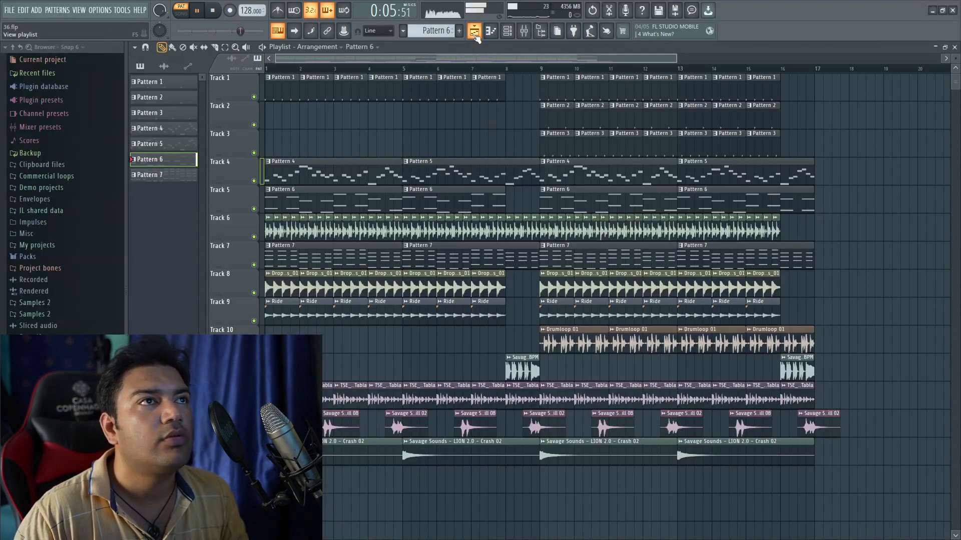
{"action": "left_click", "coordinate": [508, 32]}
{"action": "key", "text": "space"}
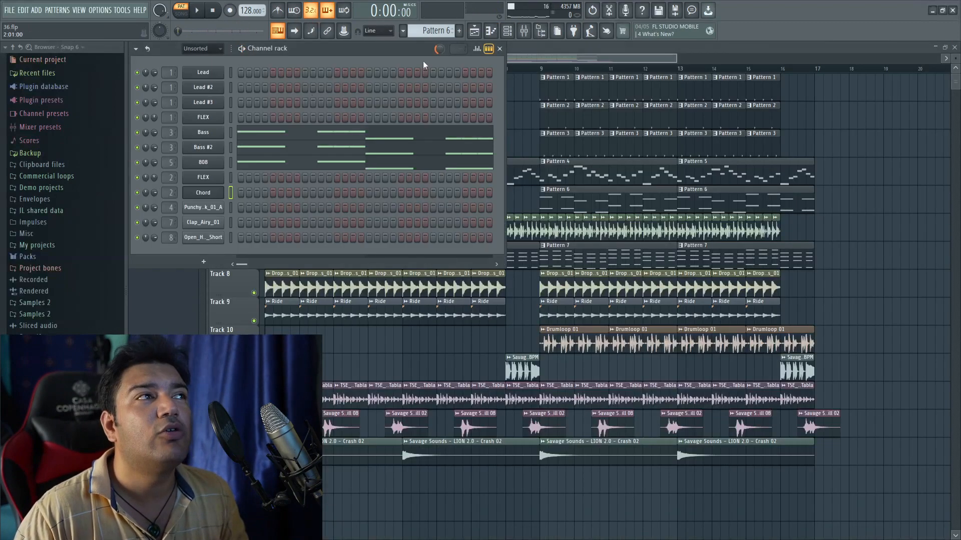
Select the 808 mixer track, audition Pattern 6 while watching the levels, and return to the channel rack
{"action": "key", "text": "F9"}
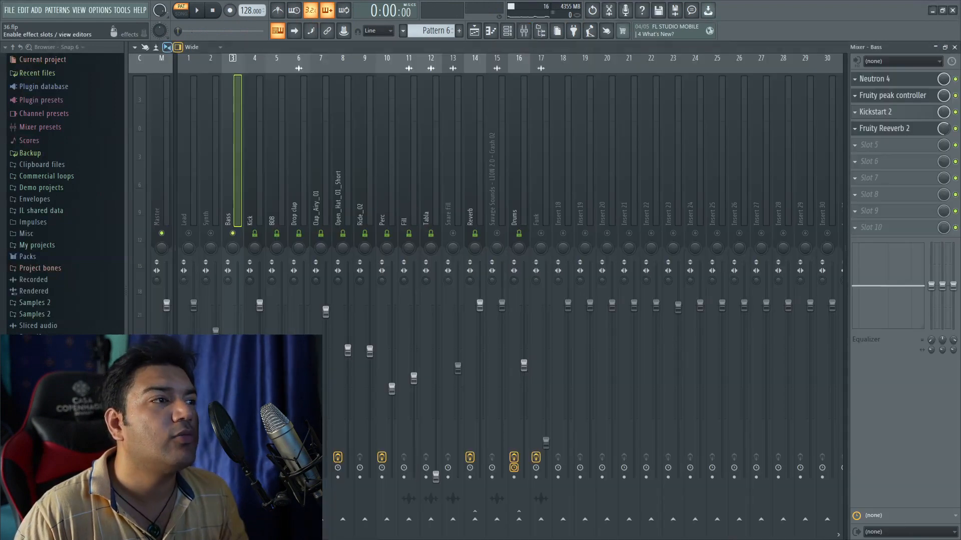
{"action": "left_click", "coordinate": [277, 400]}
{"action": "key", "text": "space"}
{"action": "left_click", "coordinate": [480, 32]}
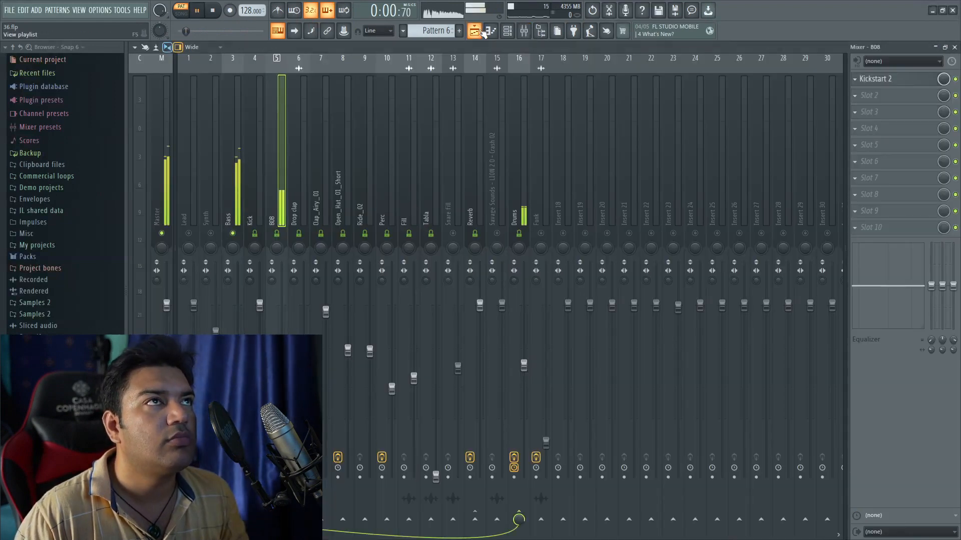
{"action": "left_click", "coordinate": [508, 31]}
{"action": "key", "text": "space"}
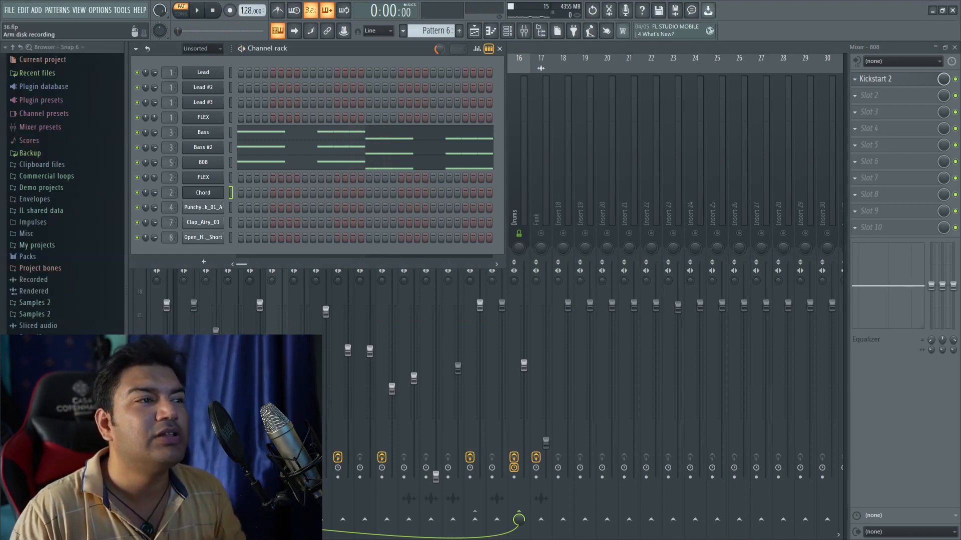
View the Bass channel's Serum oscillators, solo the channel, and audition it
{"action": "left_click", "coordinate": [209, 136]}
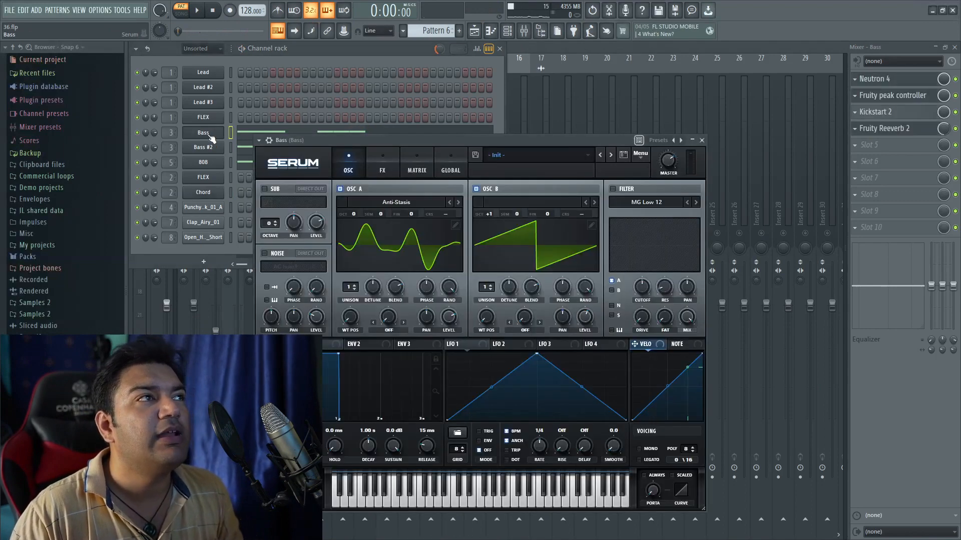
{"action": "left_click", "coordinate": [143, 131]}
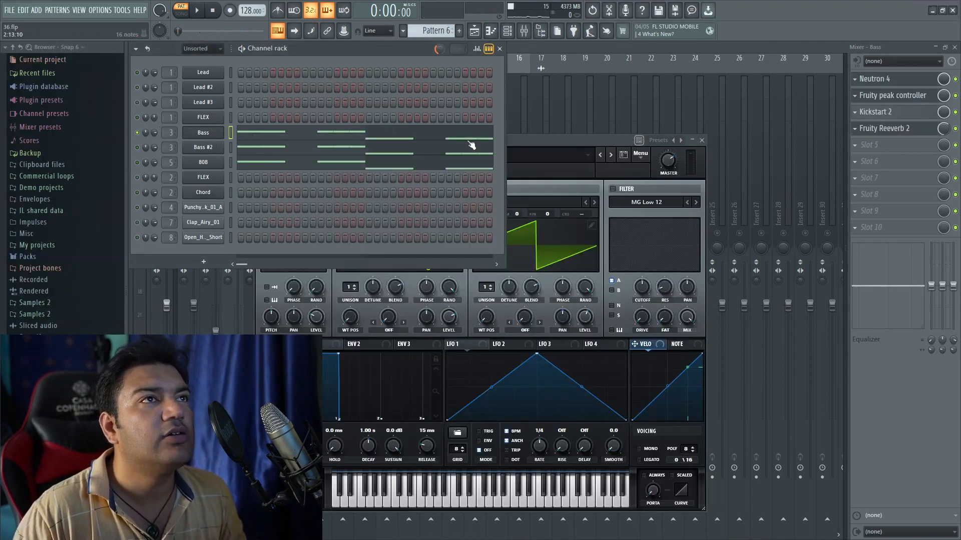
{"action": "left_click_drag", "start_coordinate": [510, 140], "coordinate": [642, 104]}
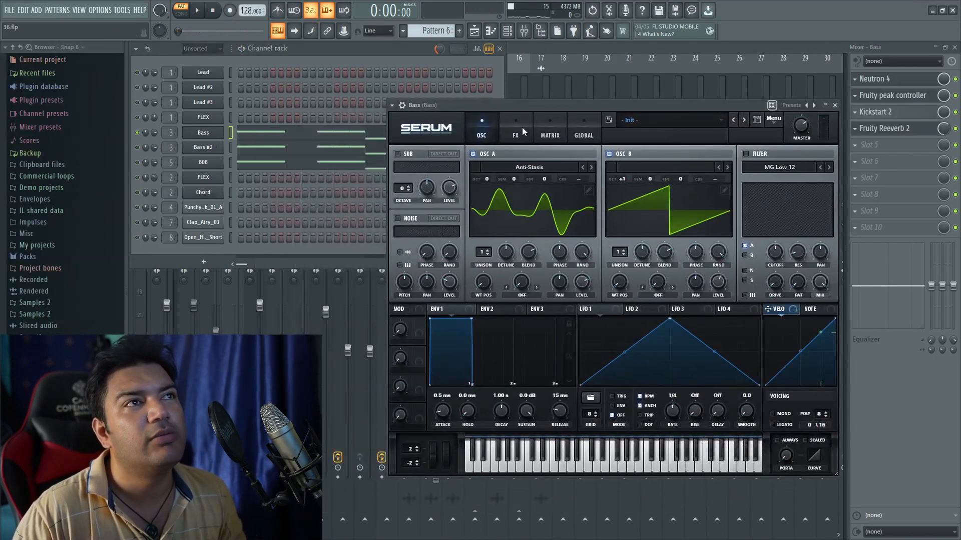
{"action": "key", "text": "space"}
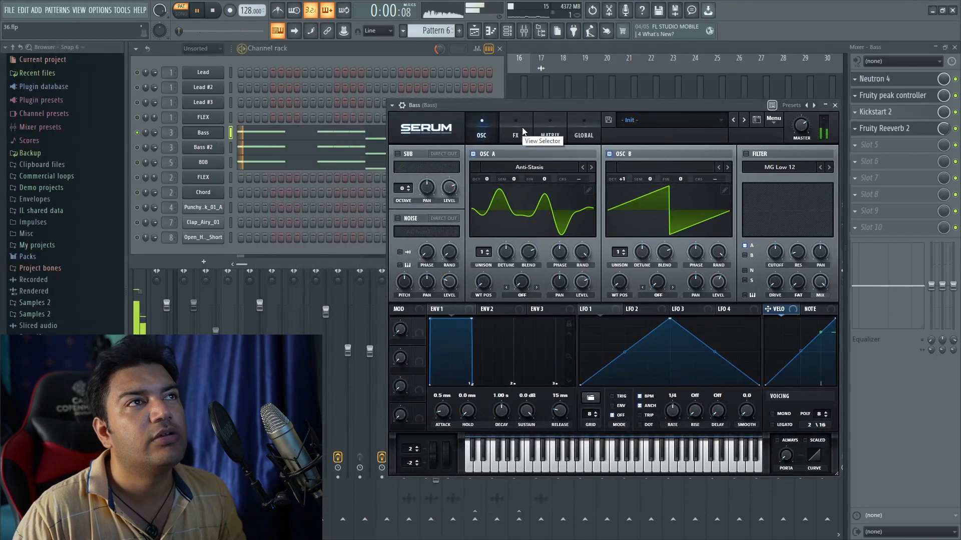
Solo the Bass #2 channel to audition it, re-enable all channels, and stop playback
{"action": "left_click", "coordinate": [139, 148]}
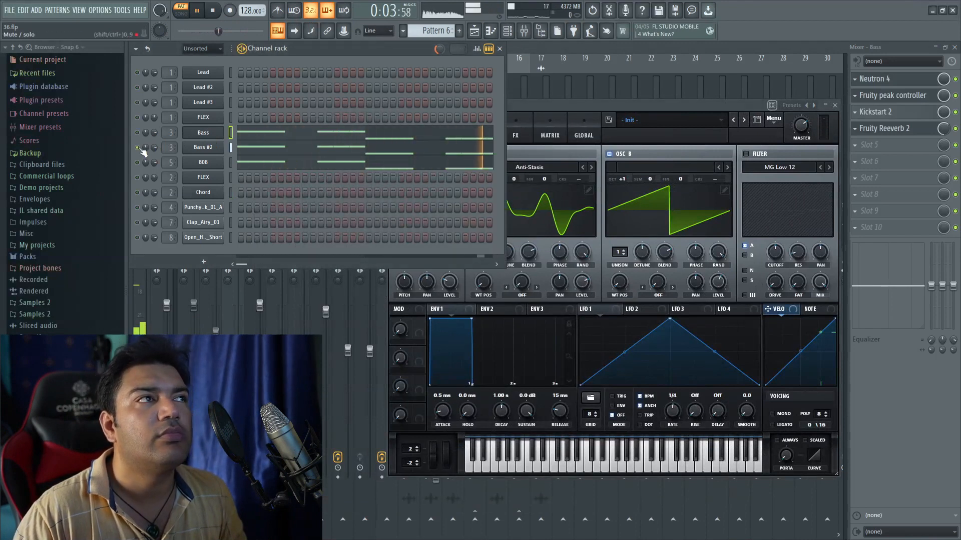
{"action": "right_click", "coordinate": [139, 148]}
{"action": "key", "text": "space"}
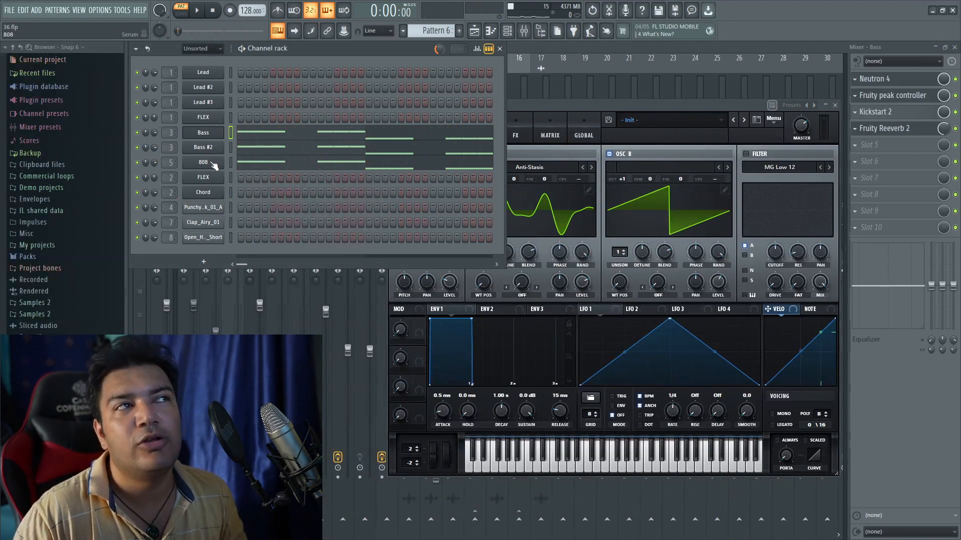
Open Neutron 4 on the Bass mixer track and audition the bass while viewing its Exciter module
{"action": "left_click", "coordinate": [584, 95]}
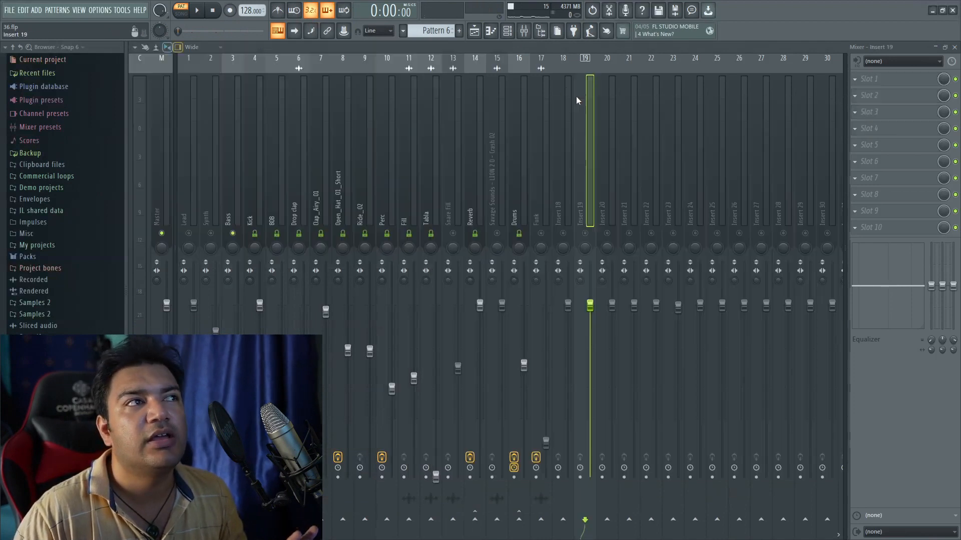
{"action": "left_click", "coordinate": [271, 210]}
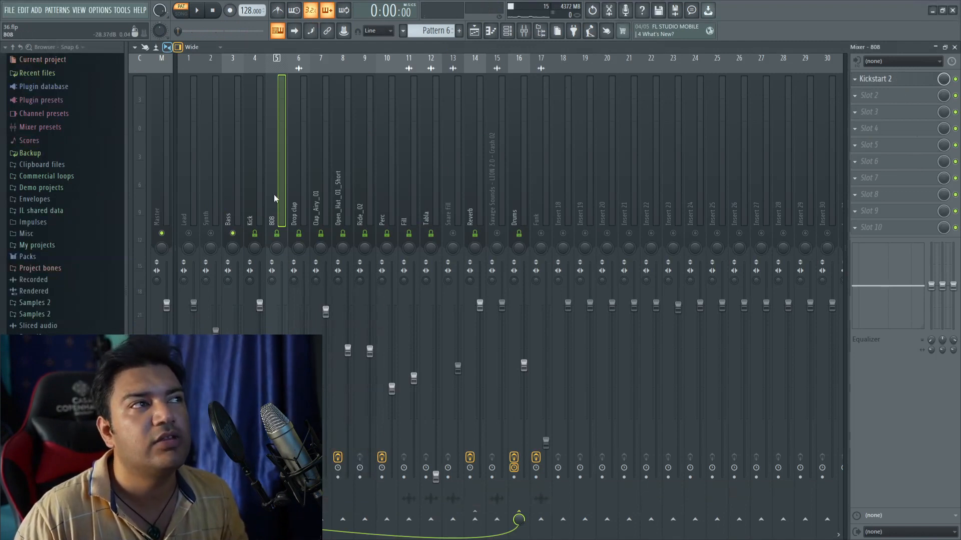
{"action": "left_click", "coordinate": [226, 200]}
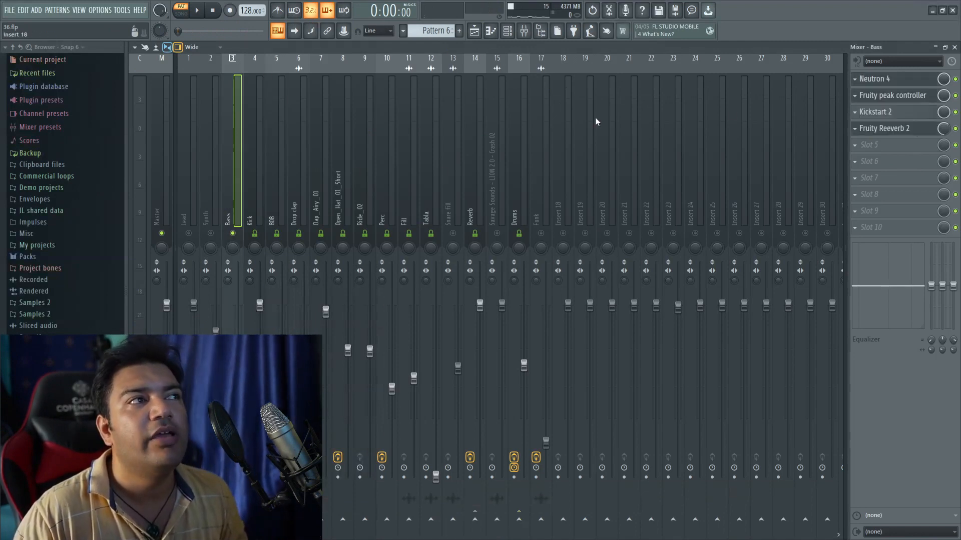
{"action": "left_click", "coordinate": [902, 77]}
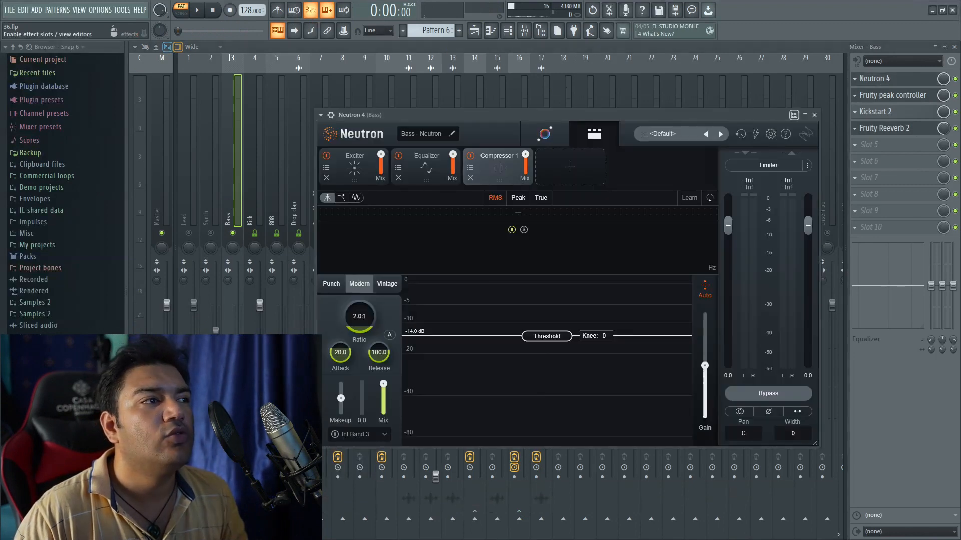
{"action": "left_click", "coordinate": [366, 170]}
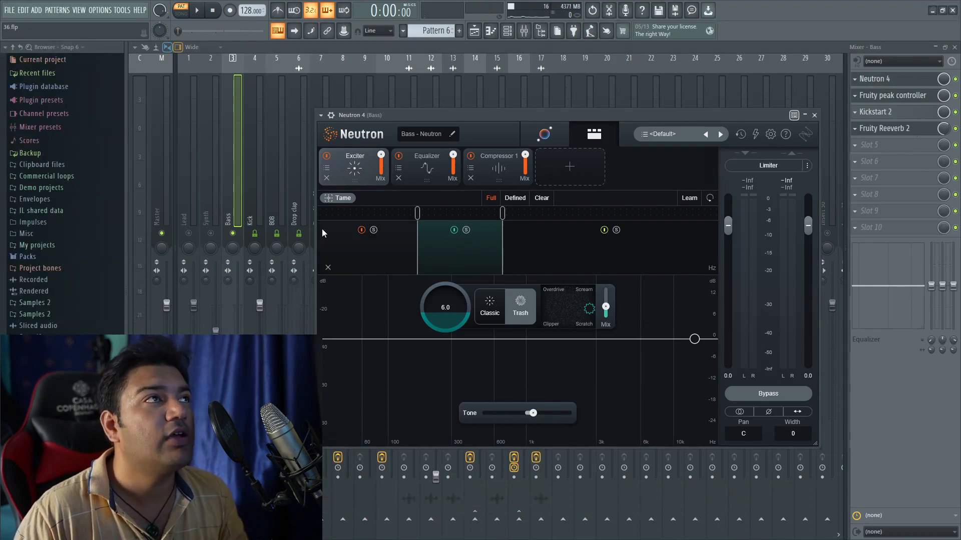
{"action": "key", "text": "space"}
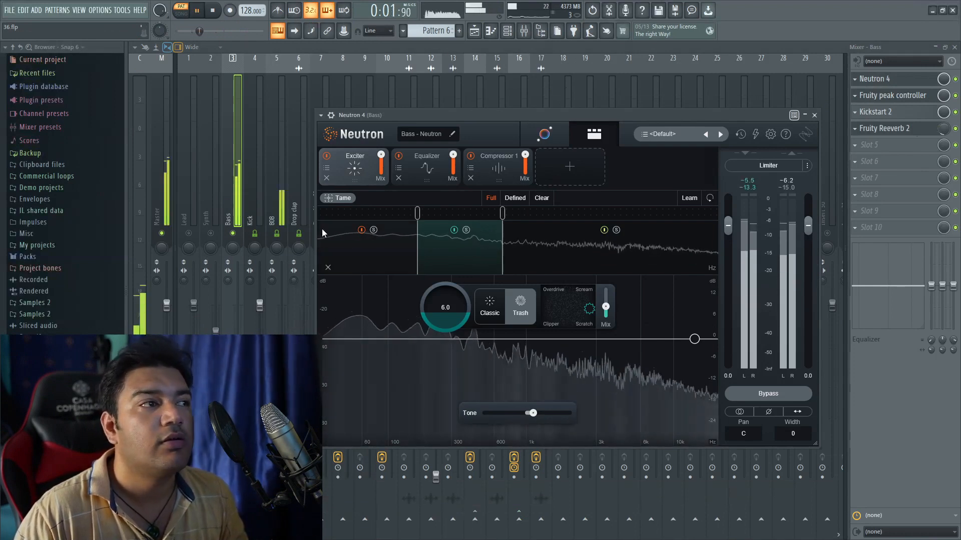
{"action": "key", "text": "space"}
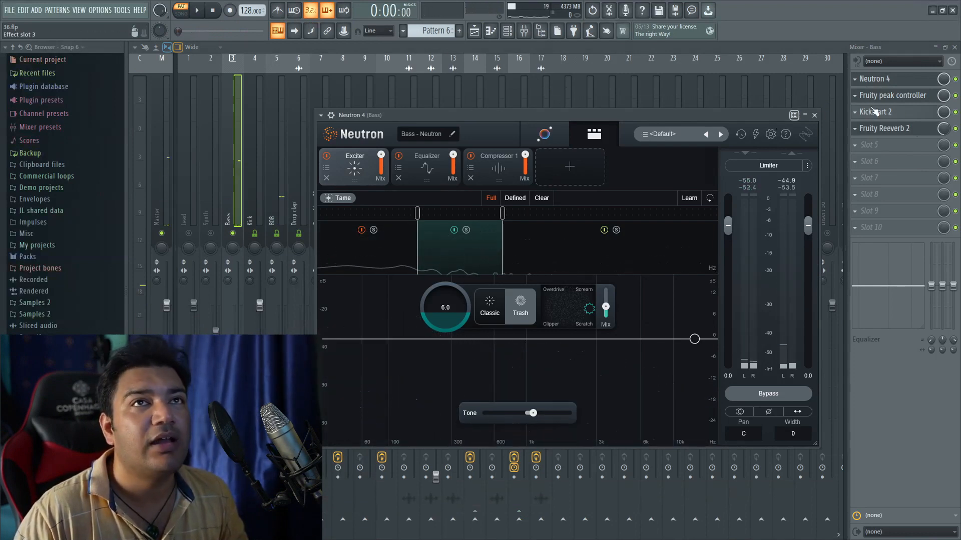
Review the Bass track's Fruity peak controller, Kickstart 2 and Fruity Reeverb 2 effects
{"action": "left_click", "coordinate": [914, 101]}
{"action": "left_click", "coordinate": [916, 107]}
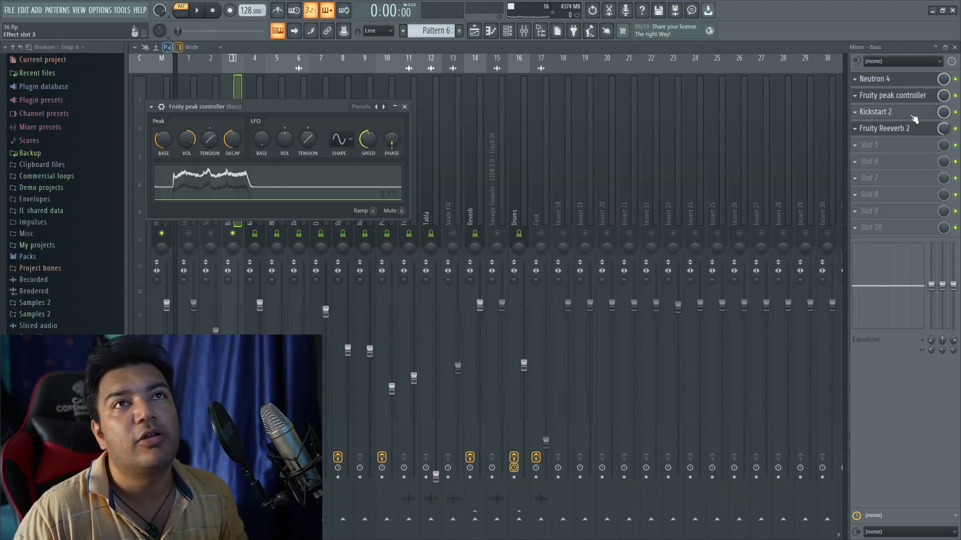
{"action": "left_click", "coordinate": [914, 112]}
{"action": "left_click", "coordinate": [914, 131]}
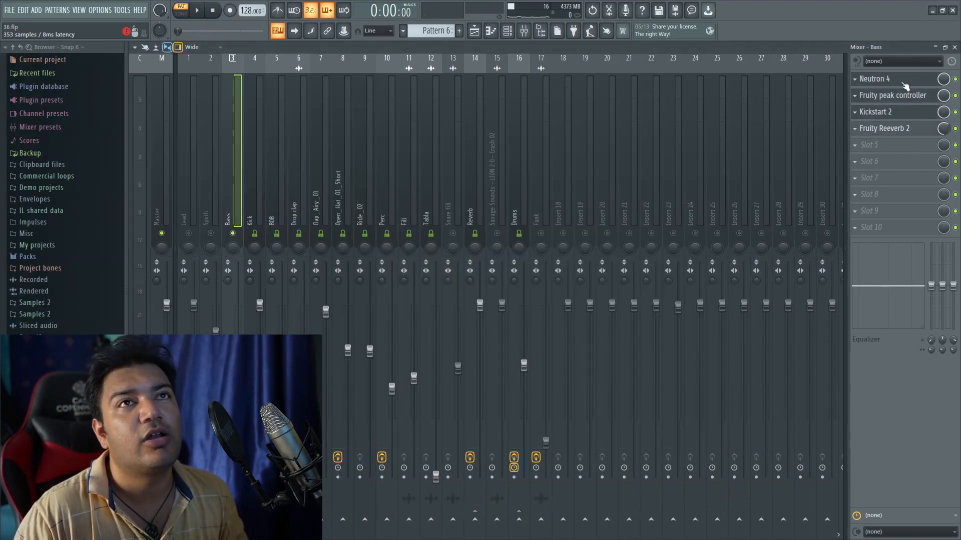
View the Equalizer curve in the Bass track's Neutron 4, and close the plugin
{"action": "left_click", "coordinate": [905, 87]}
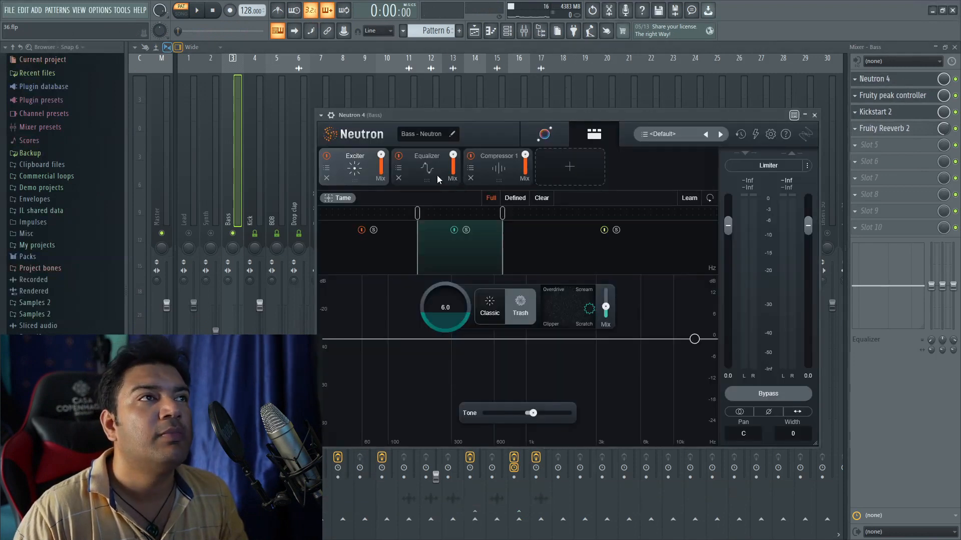
{"action": "left_click", "coordinate": [437, 175]}
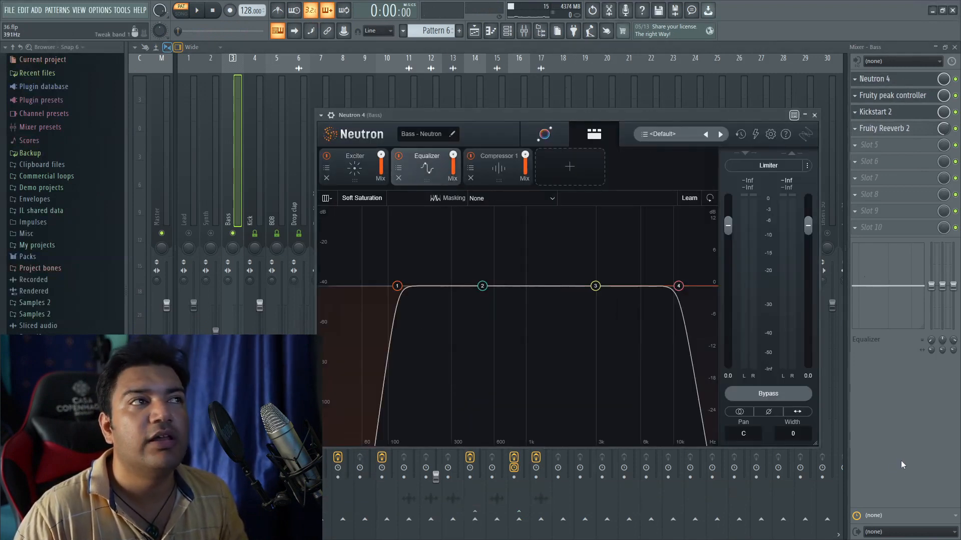
{"action": "key", "text": "Escape"}
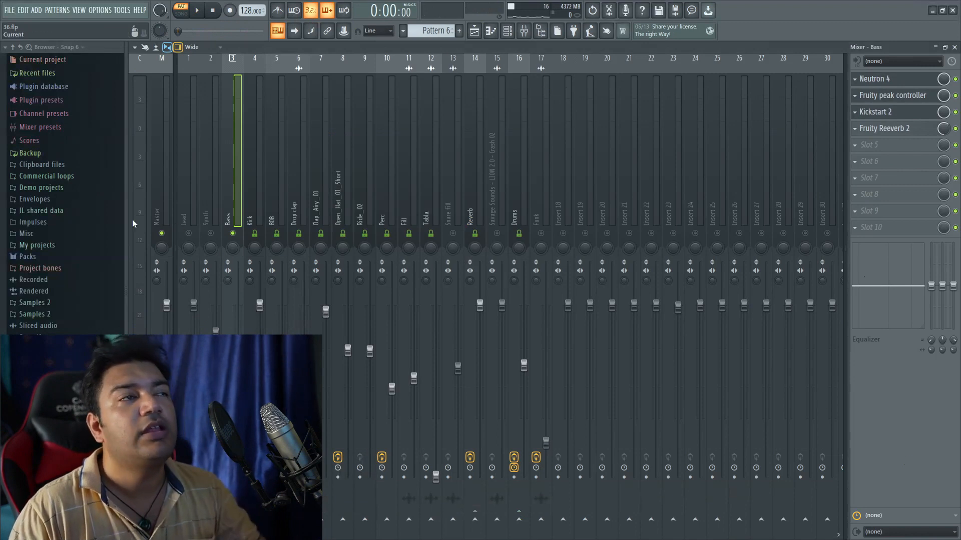